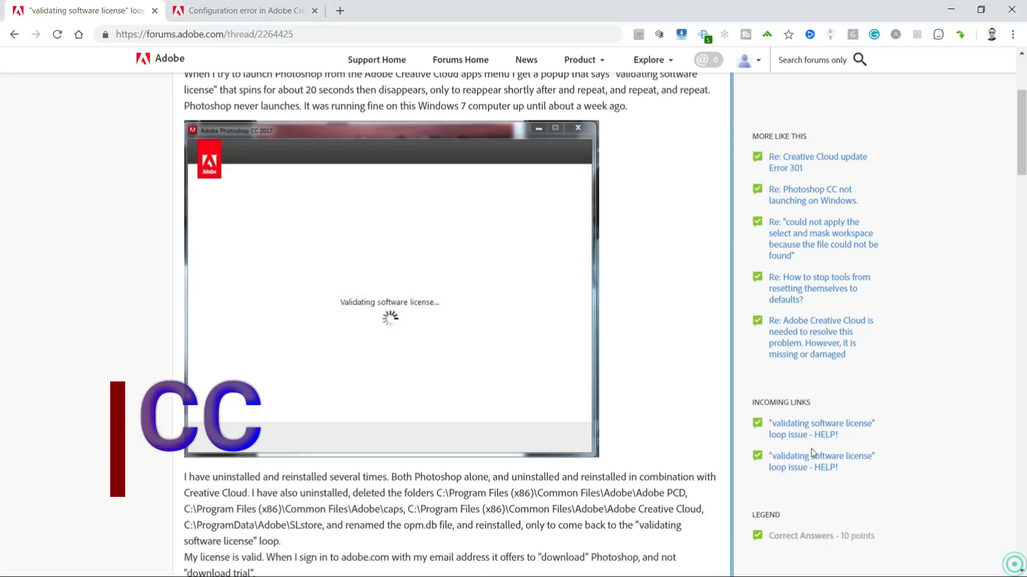
Scroll the forum thread back up to its title and bring up the Windows Start menu
{"action": "scroll", "coordinate": [458, 334], "scroll_direction": "up", "scroll_amount": 4}
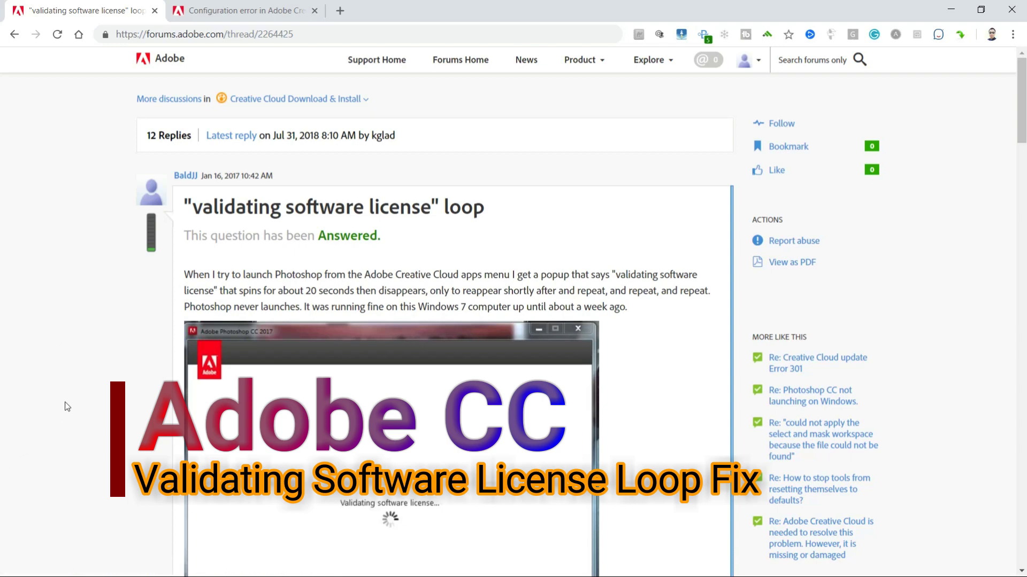
{"action": "key", "text": "super"}
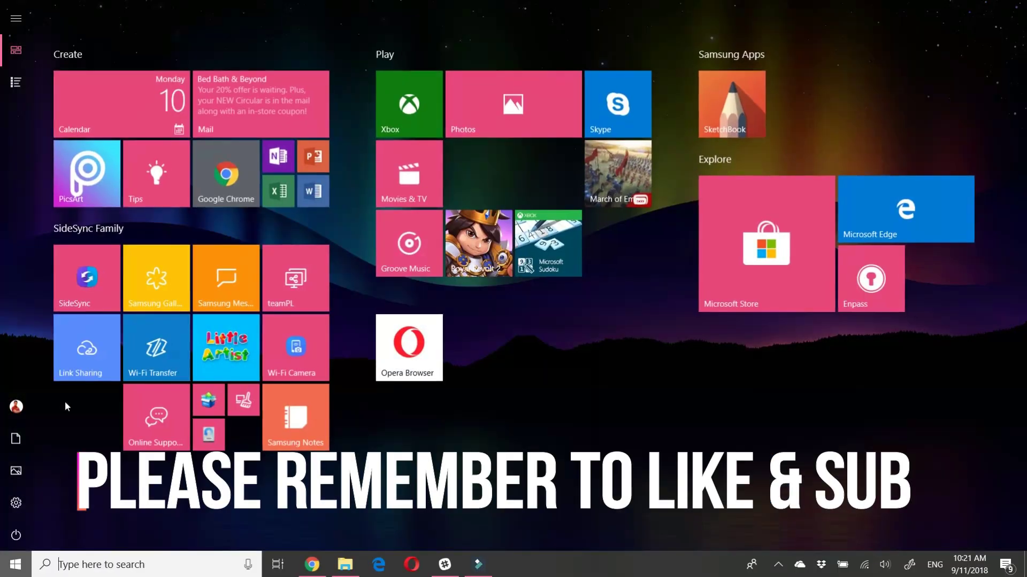
Search 'premiere' in Start and launch Adobe Premiere Pro CC 2018
{"action": "type", "text": "premiere"}
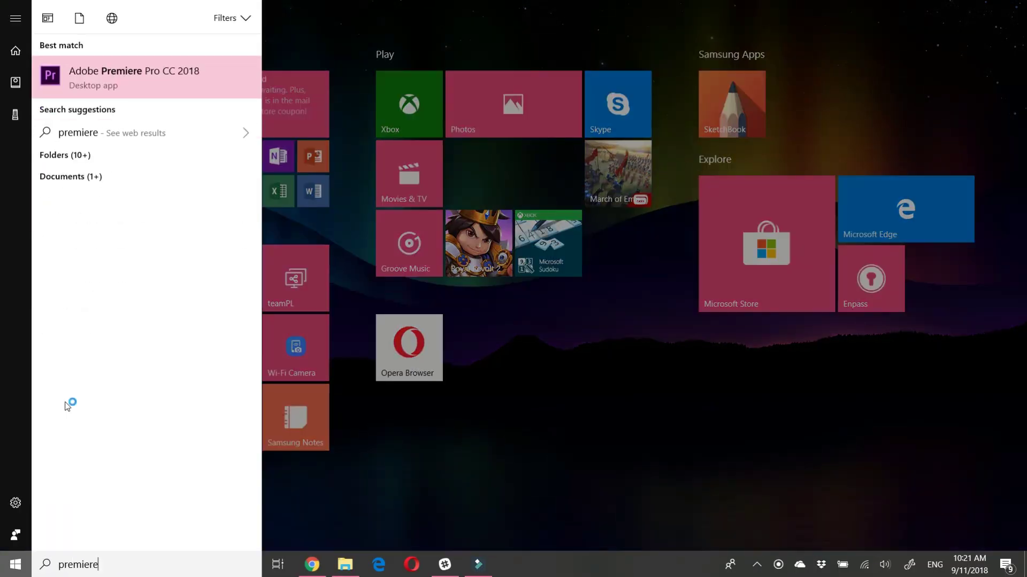
{"action": "key", "text": "Return"}
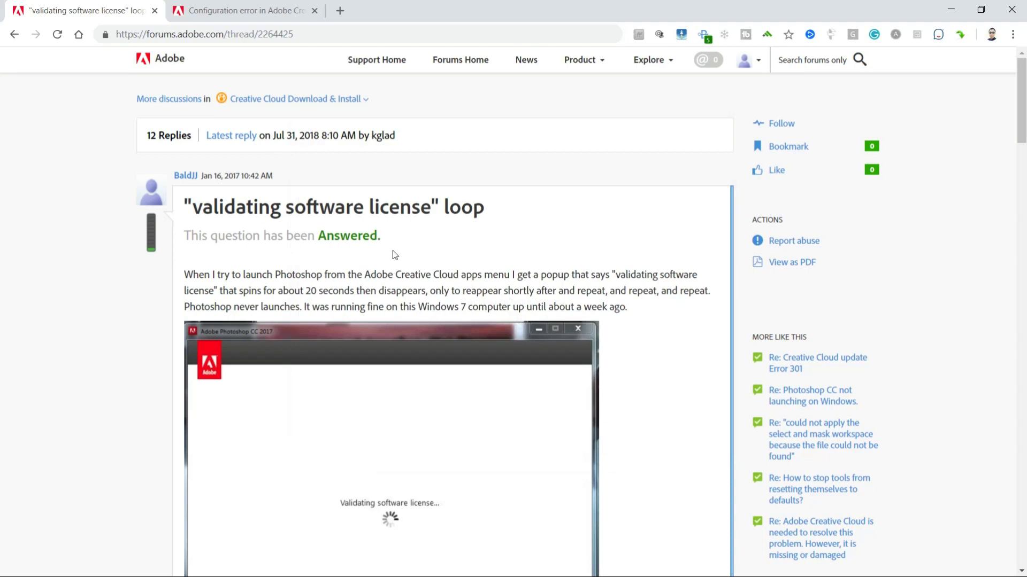
Quit the Premiere Pro window stuck on 'Validating software license...', confirming Yes in the Quit dialog
{"action": "scroll", "coordinate": [403, 226], "scroll_direction": "down", "scroll_amount": 5}
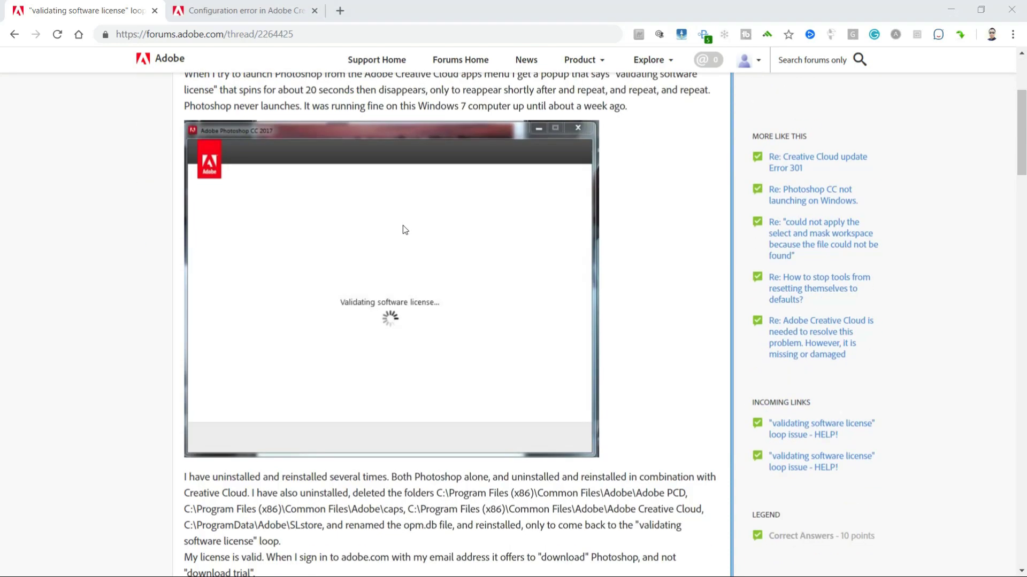
{"action": "scroll", "coordinate": [403, 225], "scroll_direction": "up", "scroll_amount": 4}
{"action": "scroll", "coordinate": [403, 225], "scroll_direction": "down", "scroll_amount": 1}
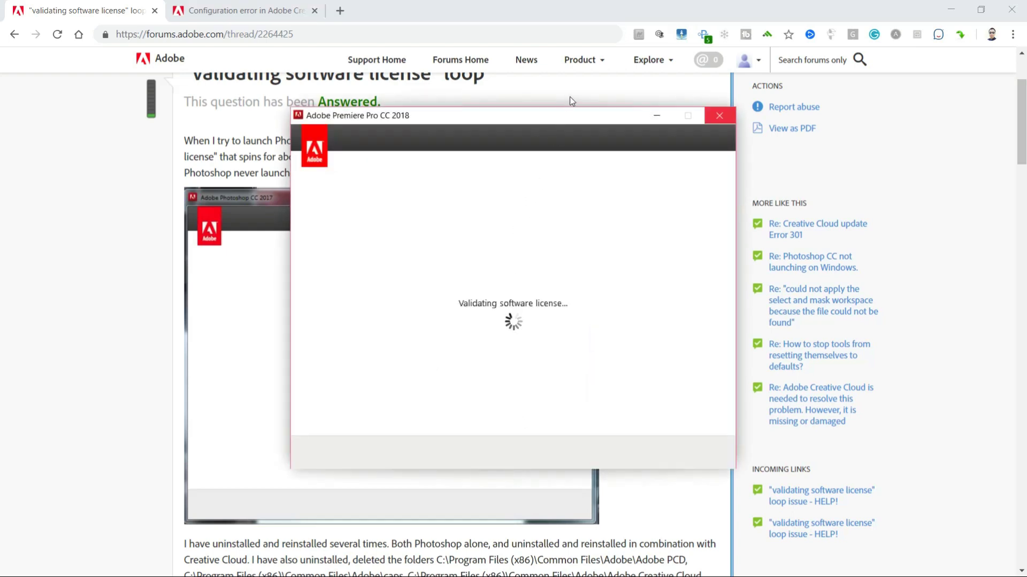
{"action": "left_click", "coordinate": [719, 115]}
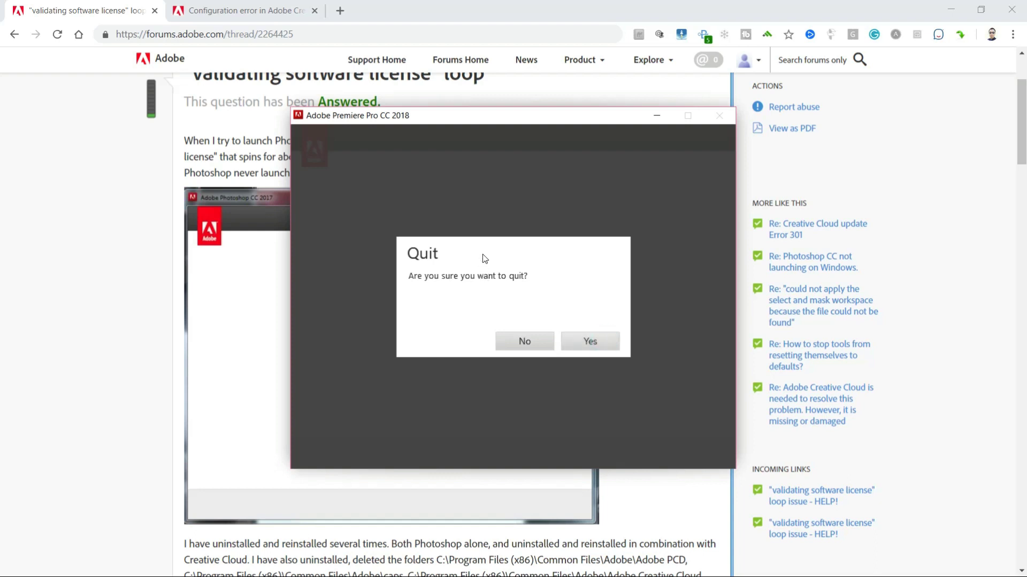
{"action": "key", "text": "Return"}
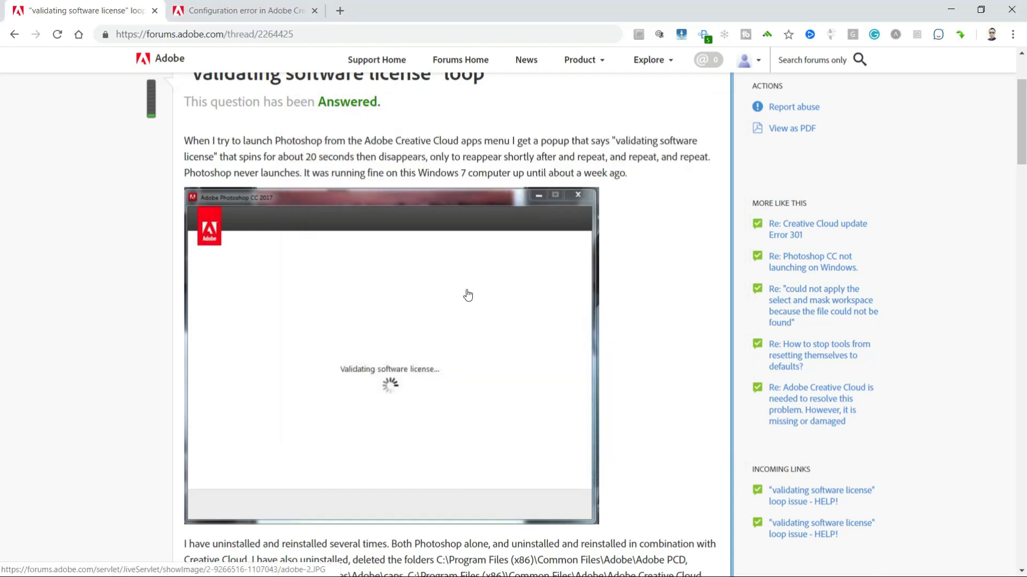
{"action": "key", "text": "super"}
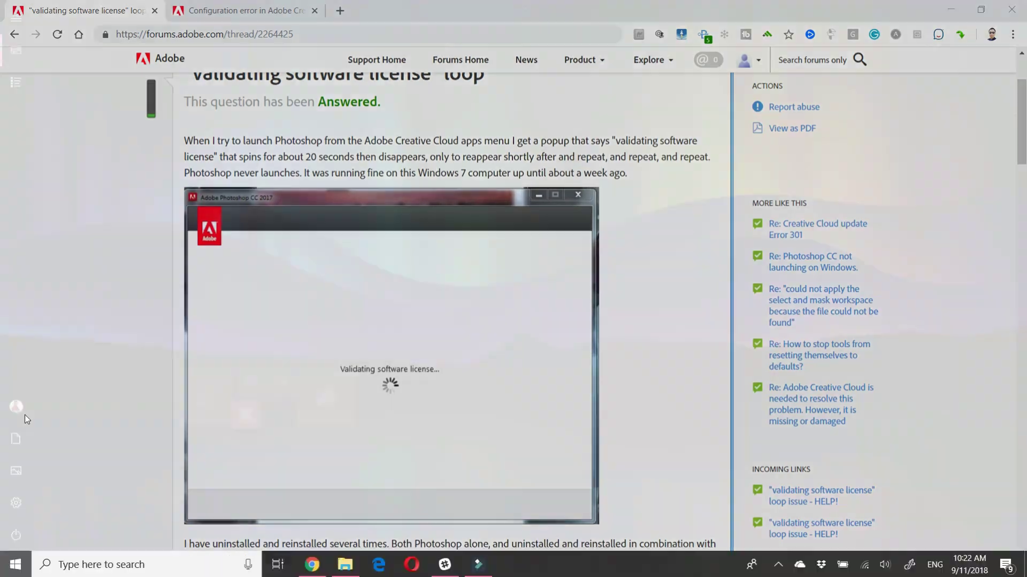
{"action": "type", "text": "creative"}
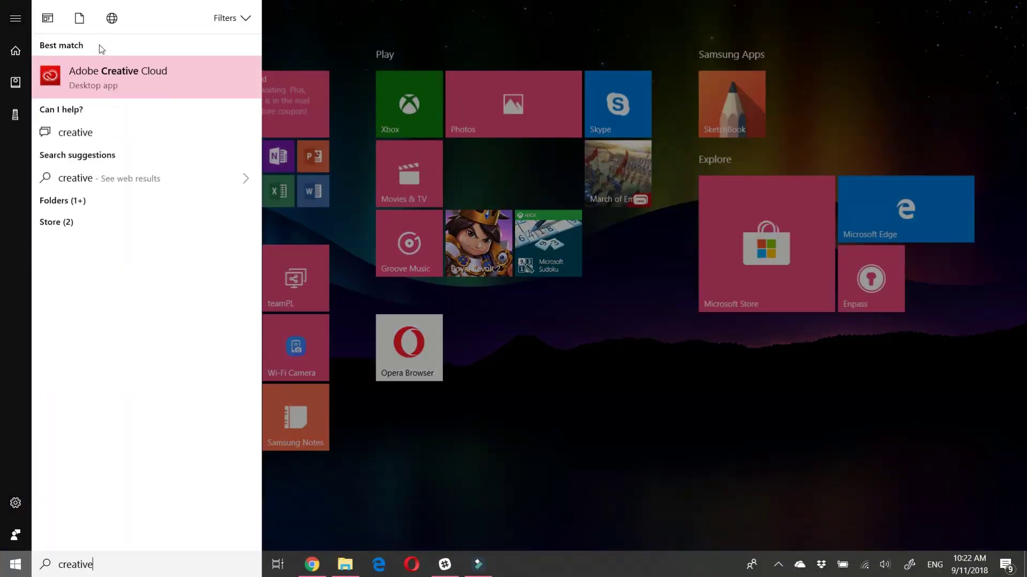
{"action": "left_click", "coordinate": [99, 63]}
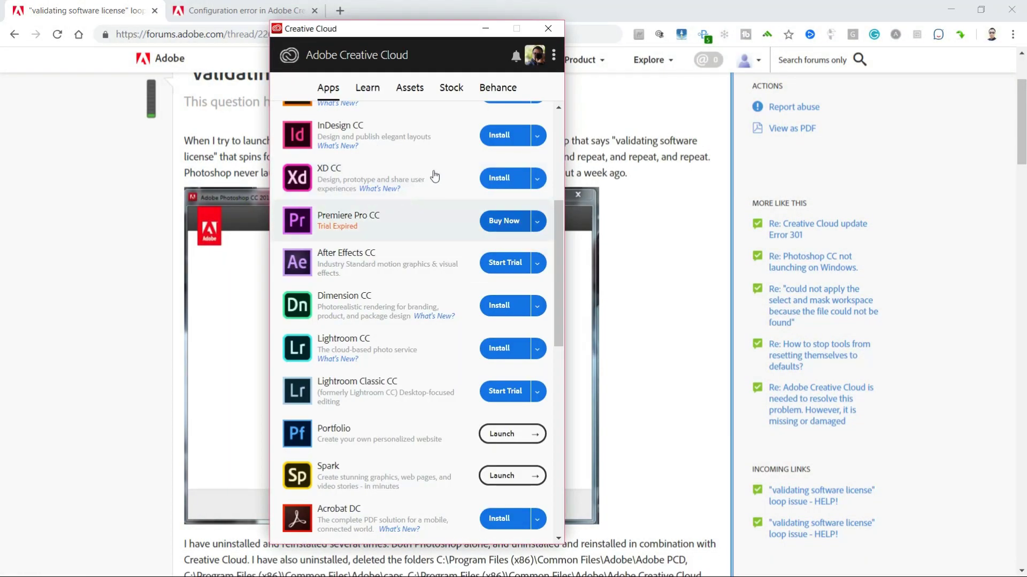
{"action": "scroll", "coordinate": [443, 177], "scroll_direction": "up", "scroll_amount": 5}
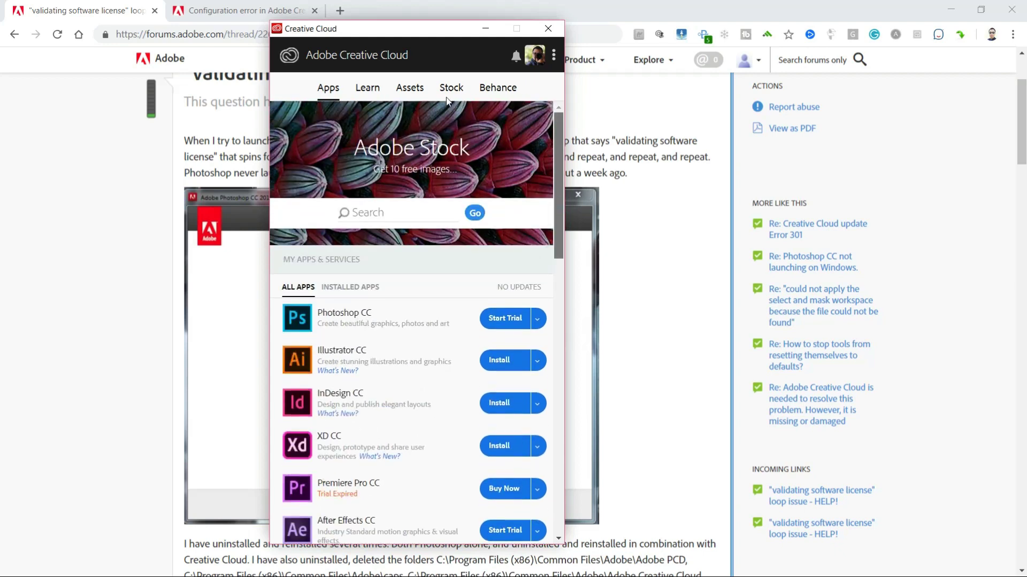
{"action": "scroll", "coordinate": [447, 120], "scroll_direction": "down", "scroll_amount": 1}
{"action": "scroll", "coordinate": [447, 103], "scroll_direction": "up", "scroll_amount": 1}
{"action": "scroll", "coordinate": [448, 138], "scroll_direction": "down", "scroll_amount": 3}
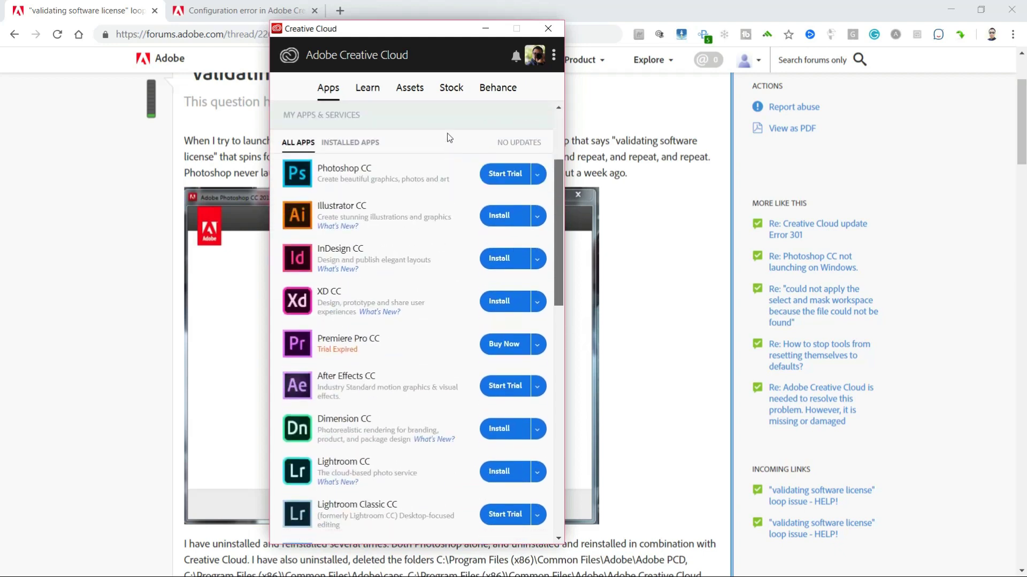
{"action": "scroll", "coordinate": [448, 123], "scroll_direction": "up", "scroll_amount": 3}
{"action": "scroll", "coordinate": [447, 107], "scroll_direction": "down", "scroll_amount": 4}
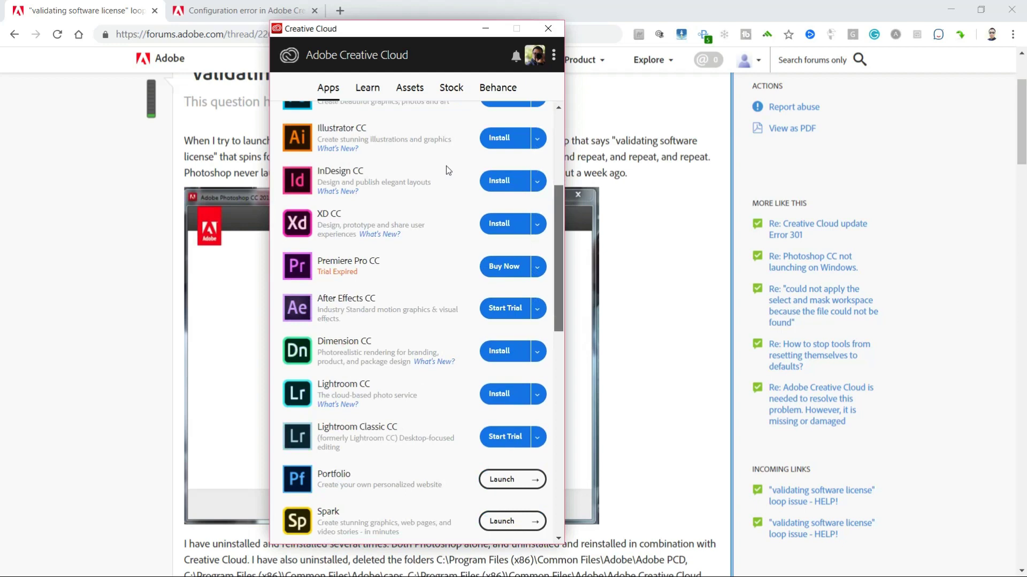
{"action": "scroll", "coordinate": [446, 166], "scroll_direction": "up", "scroll_amount": 4}
{"action": "scroll", "coordinate": [446, 126], "scroll_direction": "down", "scroll_amount": 2}
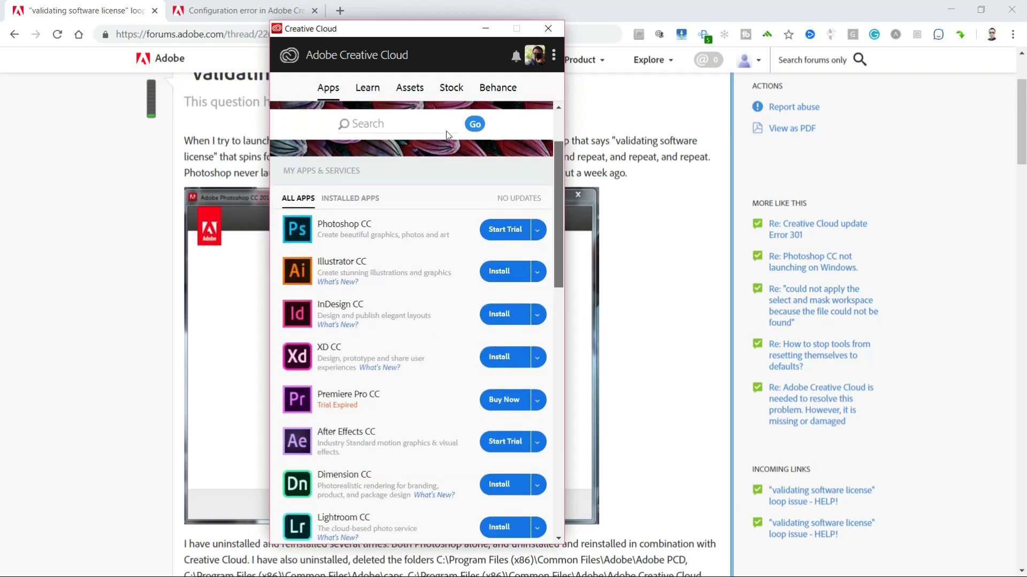
{"action": "scroll", "coordinate": [445, 142], "scroll_direction": "down", "scroll_amount": 4}
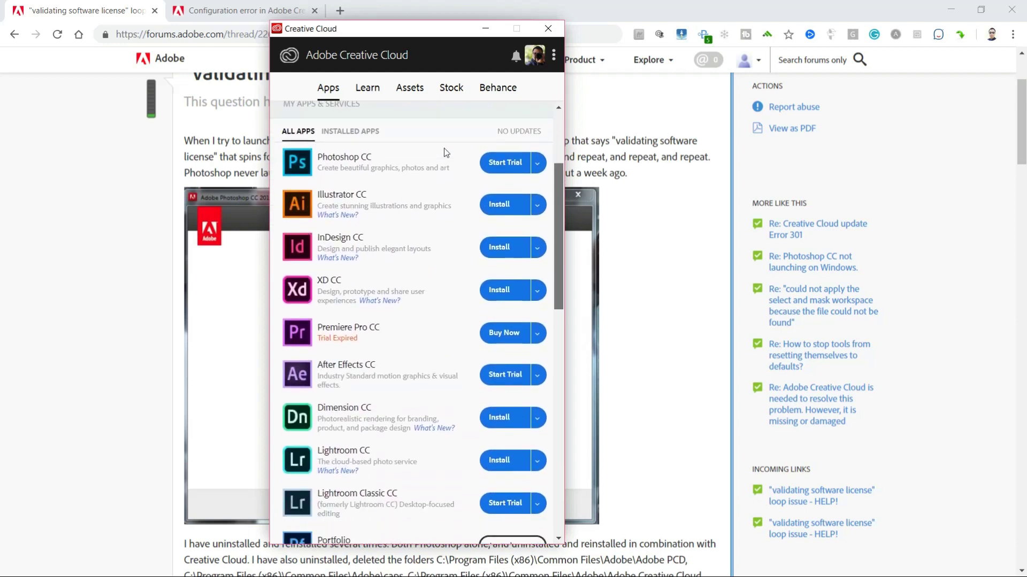
{"action": "scroll", "coordinate": [443, 213], "scroll_direction": "up", "scroll_amount": 5}
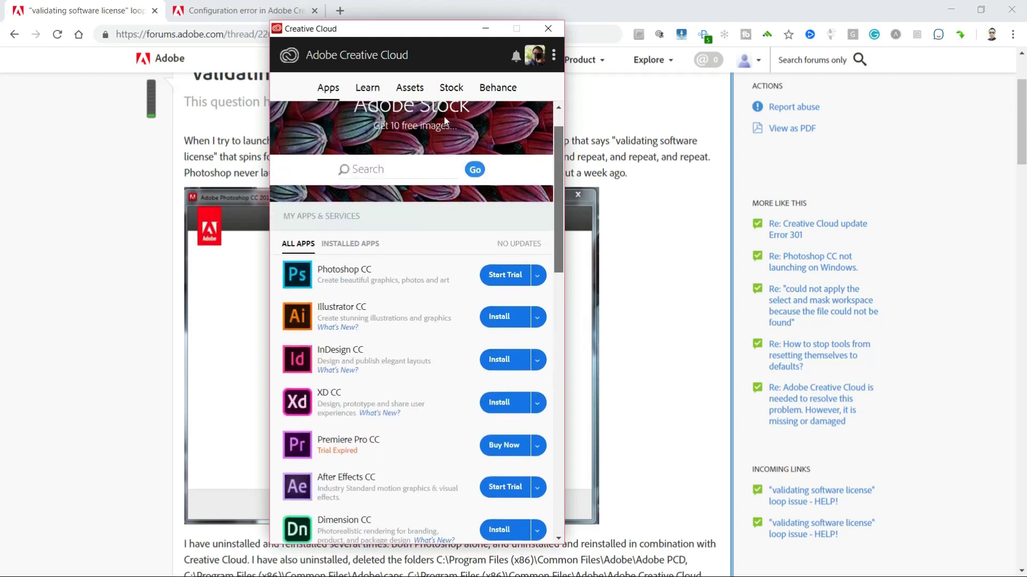
{"action": "left_click", "coordinate": [643, 190]}
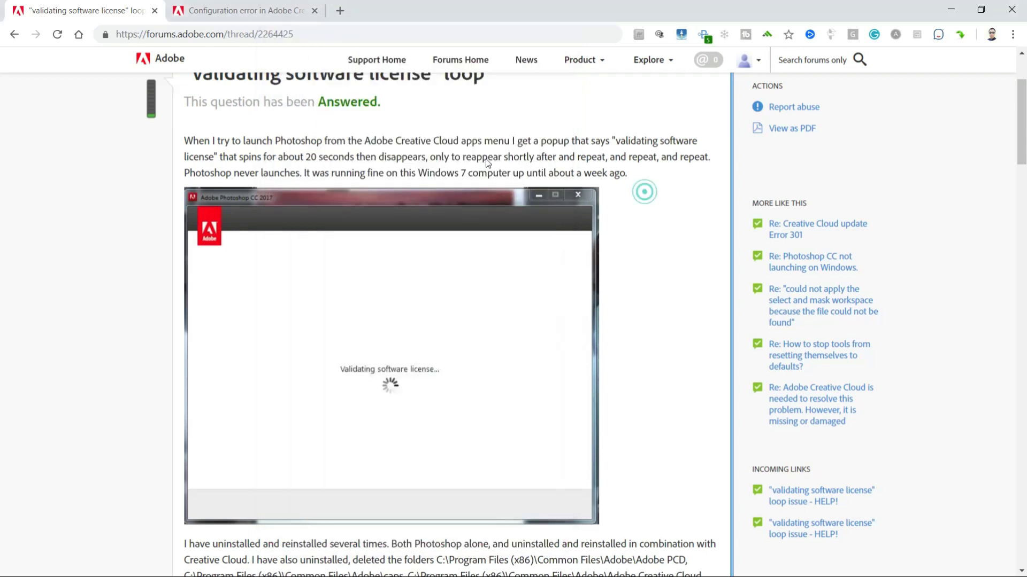
Select the thread's URL and scroll to the Correct Answer about deleting SLStore and Adobe PCD
{"action": "left_click", "coordinate": [268, 34]}
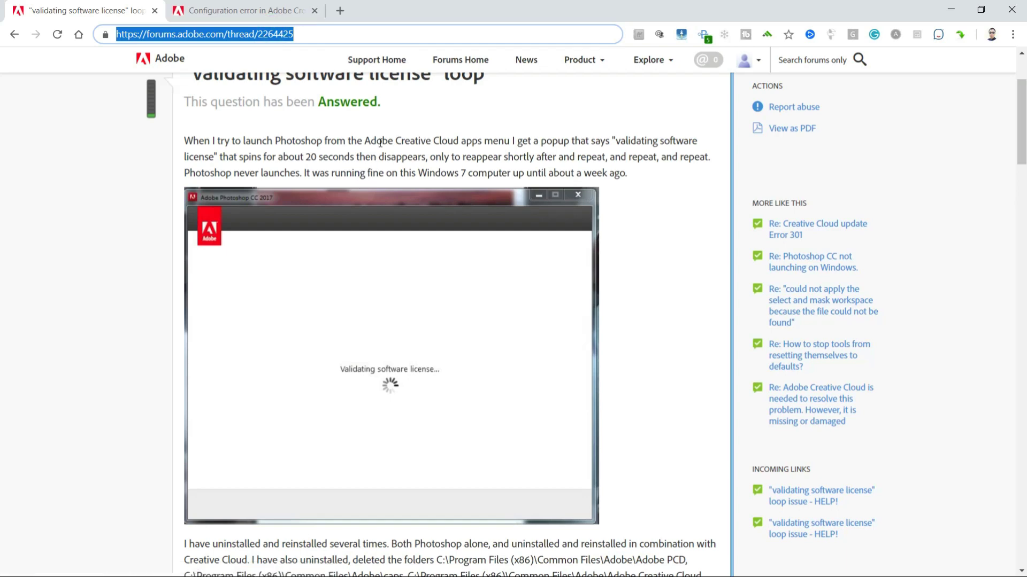
{"action": "scroll", "coordinate": [380, 144], "scroll_direction": "down", "scroll_amount": 15}
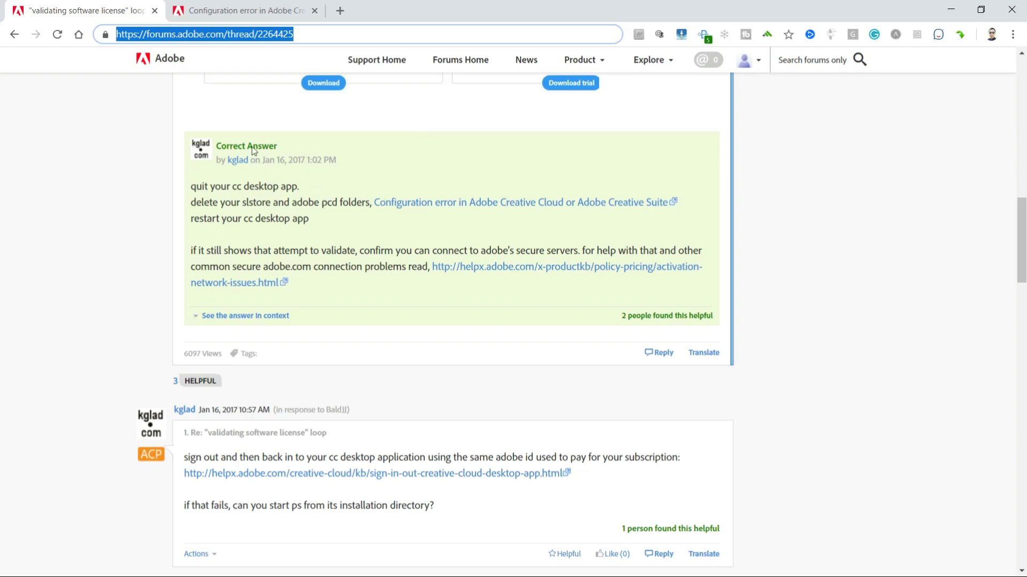
Switch to the Configuration error help article and expand, then collapse, the macOS SLStore folder steps
{"action": "left_click", "coordinate": [238, 11]}
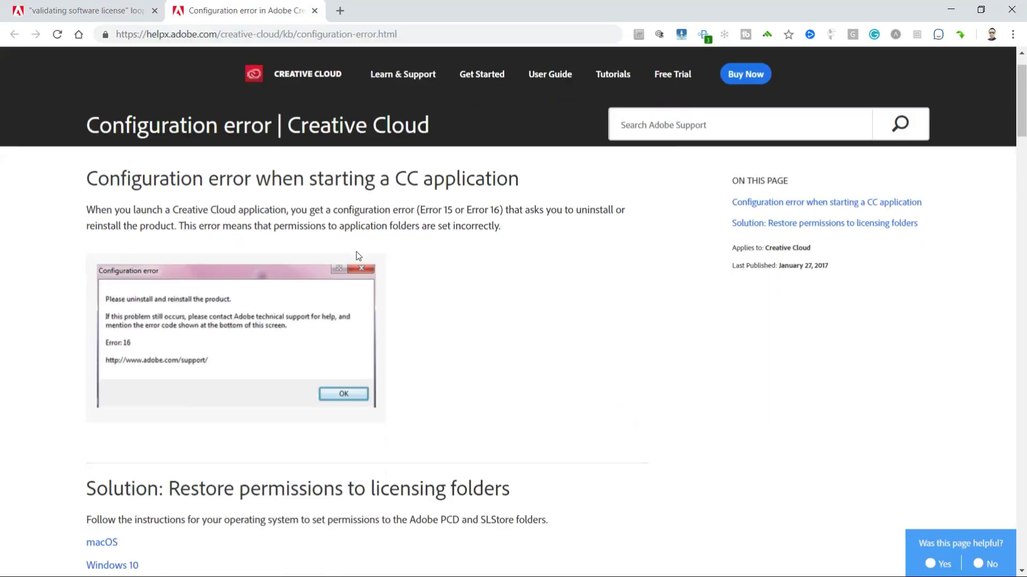
{"action": "scroll", "coordinate": [358, 255], "scroll_direction": "down", "scroll_amount": 2}
{"action": "scroll", "coordinate": [361, 200], "scroll_direction": "down", "scroll_amount": 10}
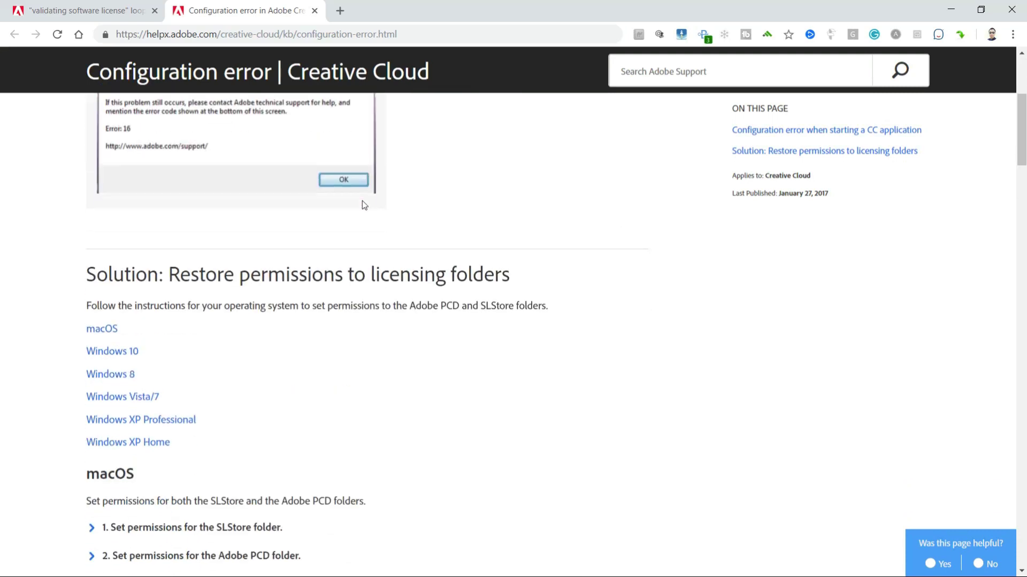
{"action": "scroll", "coordinate": [361, 194], "scroll_direction": "up", "scroll_amount": 3}
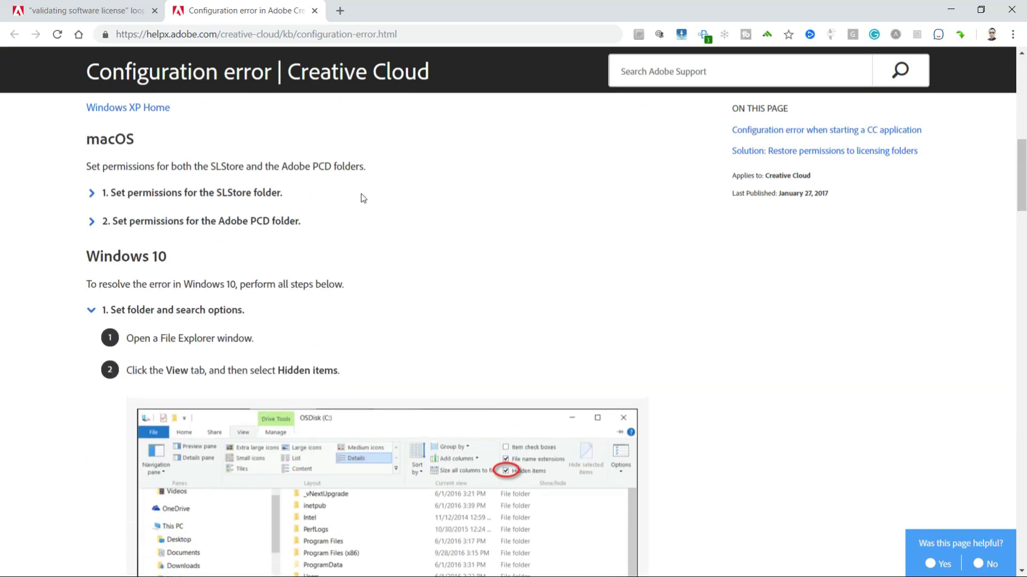
{"action": "left_click", "coordinate": [94, 192]}
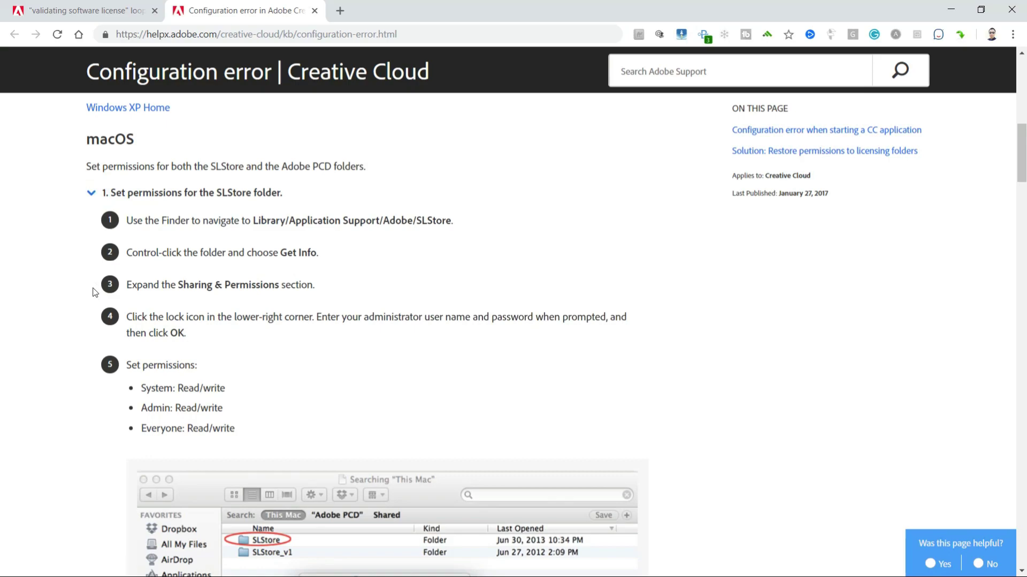
{"action": "scroll", "coordinate": [96, 281], "scroll_direction": "down", "scroll_amount": 12}
{"action": "scroll", "coordinate": [99, 278], "scroll_direction": "down", "scroll_amount": 3}
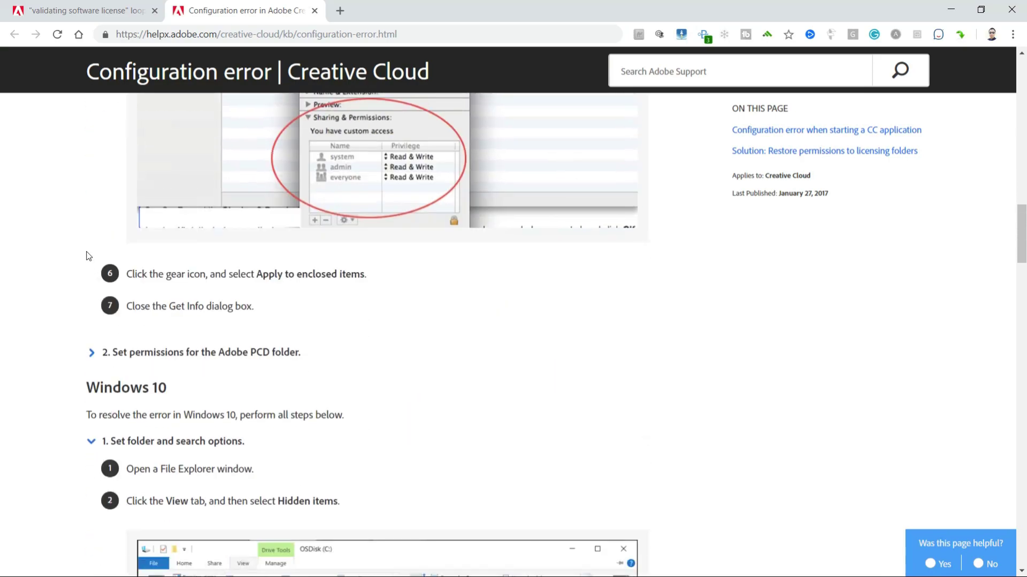
{"action": "scroll", "coordinate": [188, 237], "scroll_direction": "up", "scroll_amount": 14}
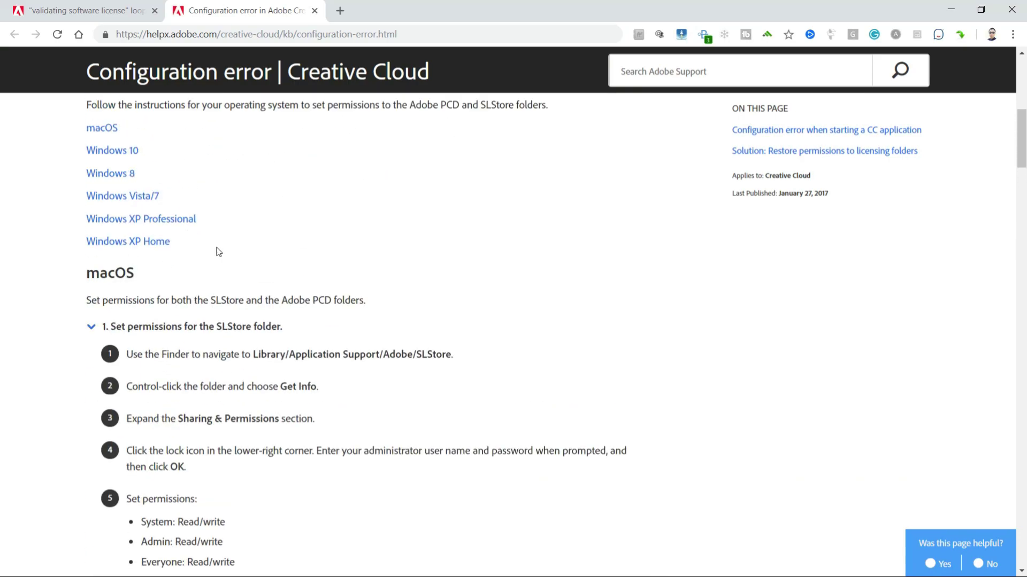
{"action": "left_click", "coordinate": [96, 325]}
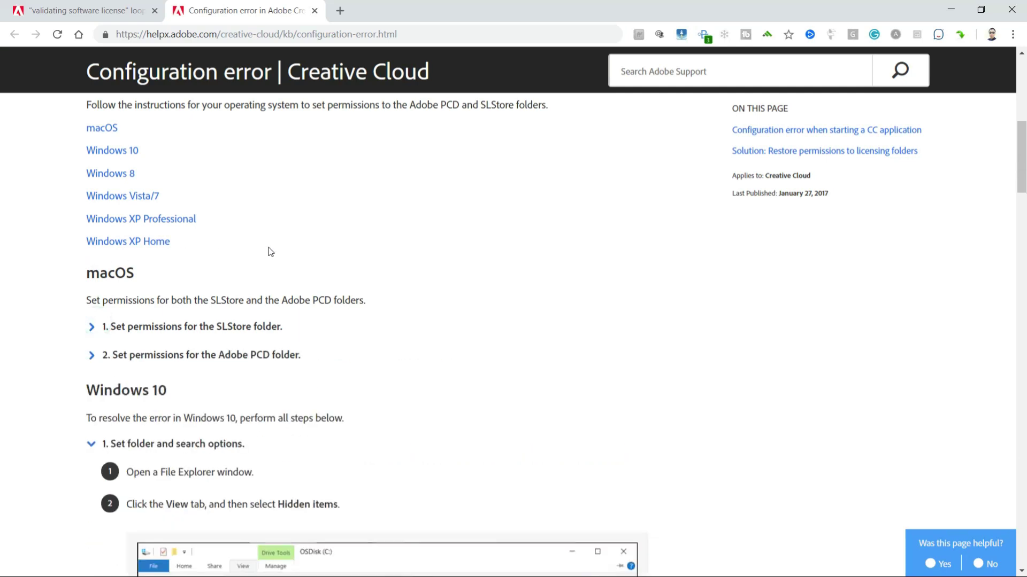
Scroll down to section 2, Set permissions, showing the SLStore and Adobe PCD folder paths
{"action": "scroll", "coordinate": [272, 251], "scroll_direction": "down", "scroll_amount": 3}
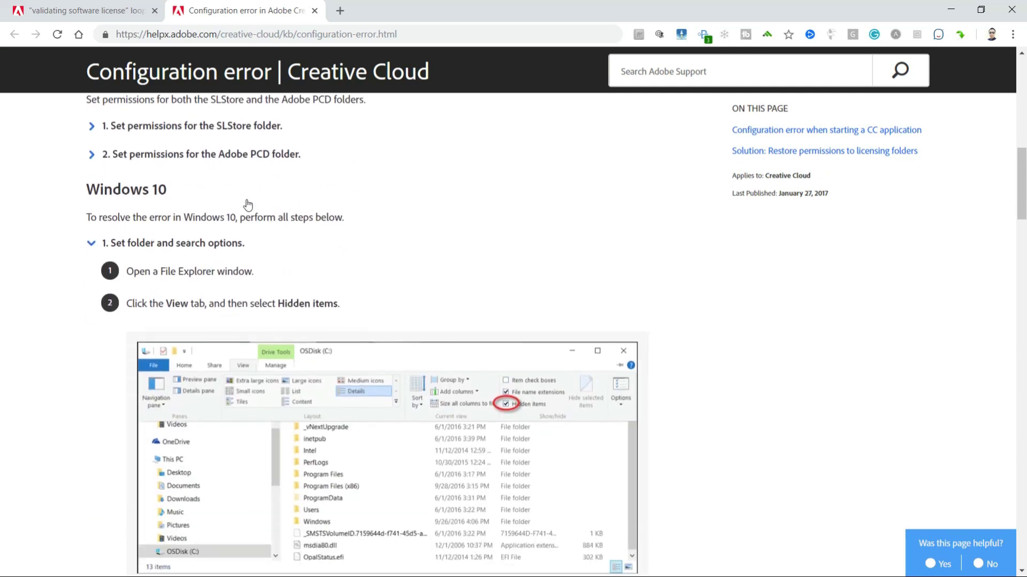
{"action": "scroll", "coordinate": [248, 203], "scroll_direction": "down", "scroll_amount": 2}
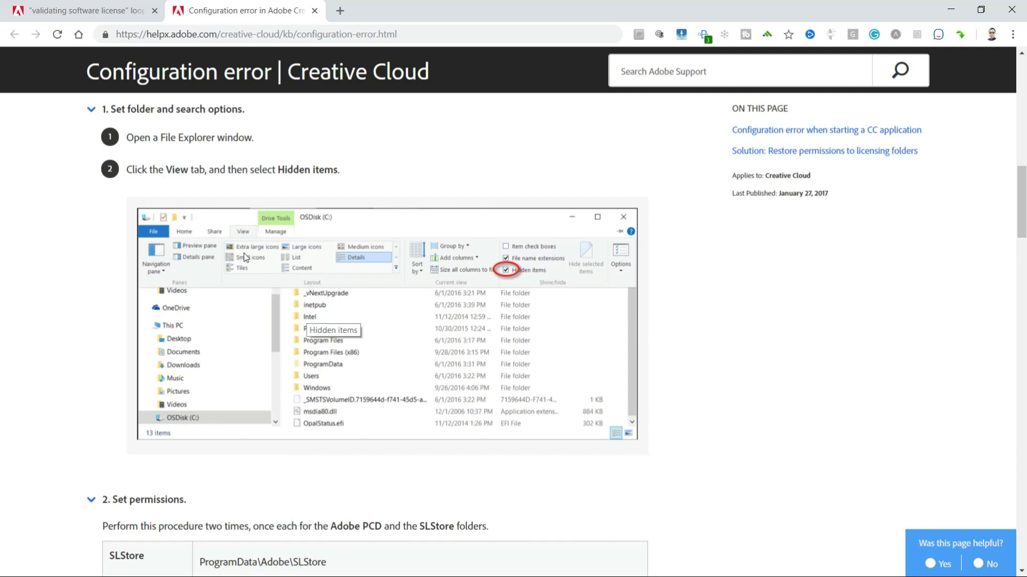
{"action": "scroll", "coordinate": [204, 302], "scroll_direction": "down", "scroll_amount": 4}
{"action": "scroll", "coordinate": [203, 304], "scroll_direction": "up", "scroll_amount": 3}
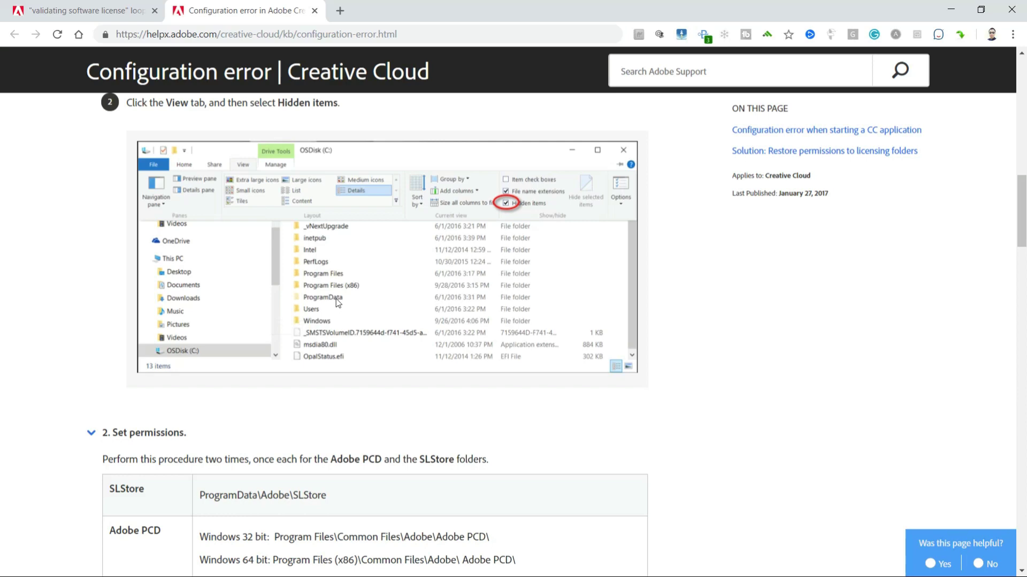
{"action": "scroll", "coordinate": [266, 342], "scroll_direction": "down", "scroll_amount": 2}
{"action": "scroll", "coordinate": [266, 341], "scroll_direction": "down", "scroll_amount": 1}
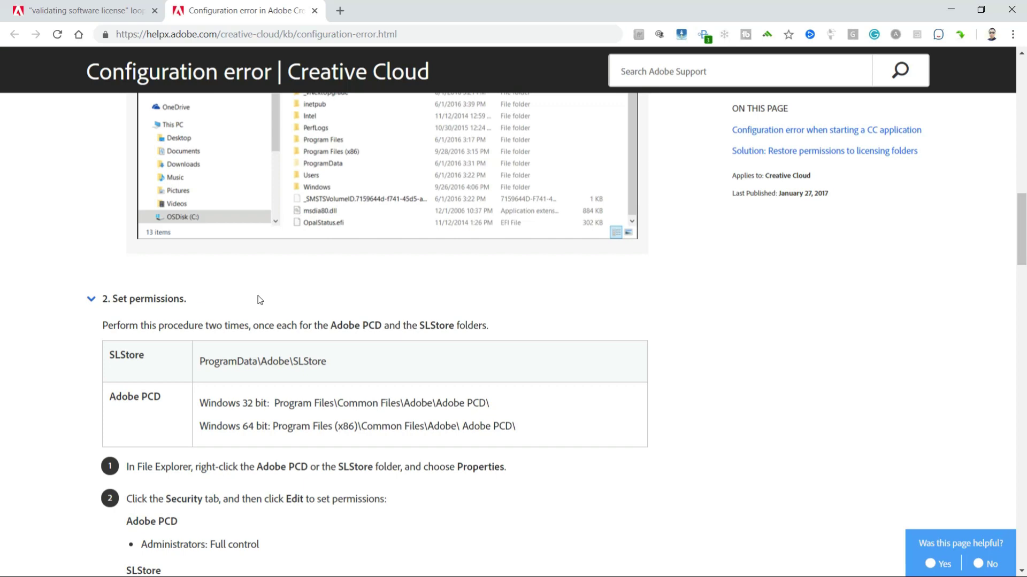
Open a File Explorer window beside the help article and browse to Local Disk (C:)
{"action": "key", "text": "super+e"}
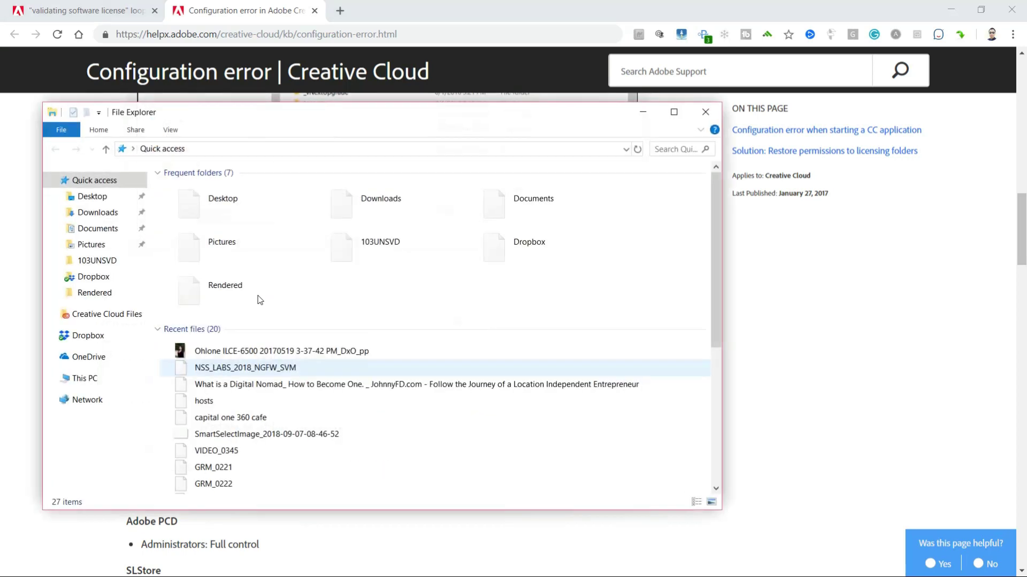
{"action": "left_click_drag", "start_coordinate": [292, 112], "coordinate": [633, 79]}
{"action": "scroll", "coordinate": [388, 348], "scroll_direction": "down", "scroll_amount": 1}
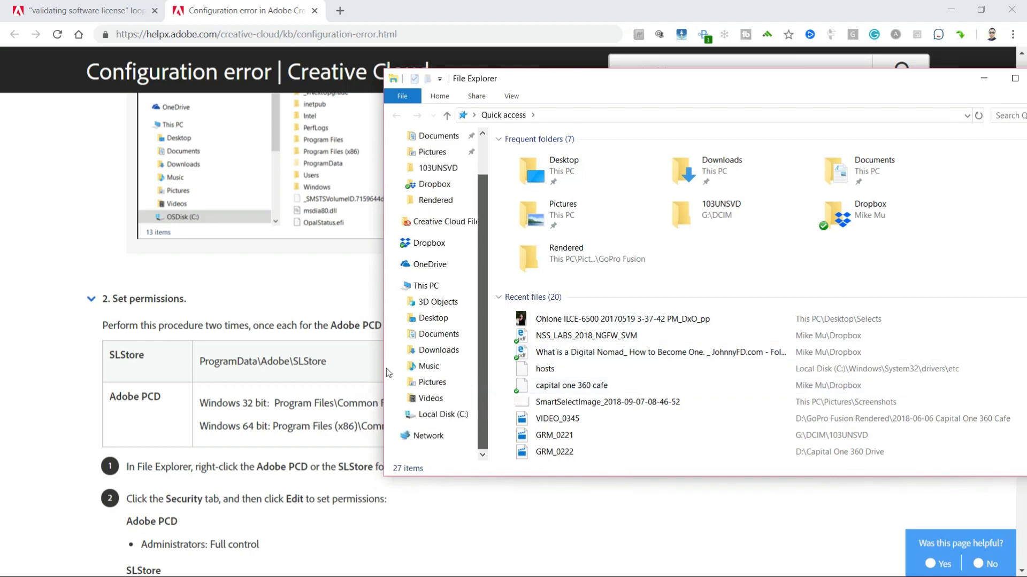
{"action": "left_click", "coordinate": [443, 415]}
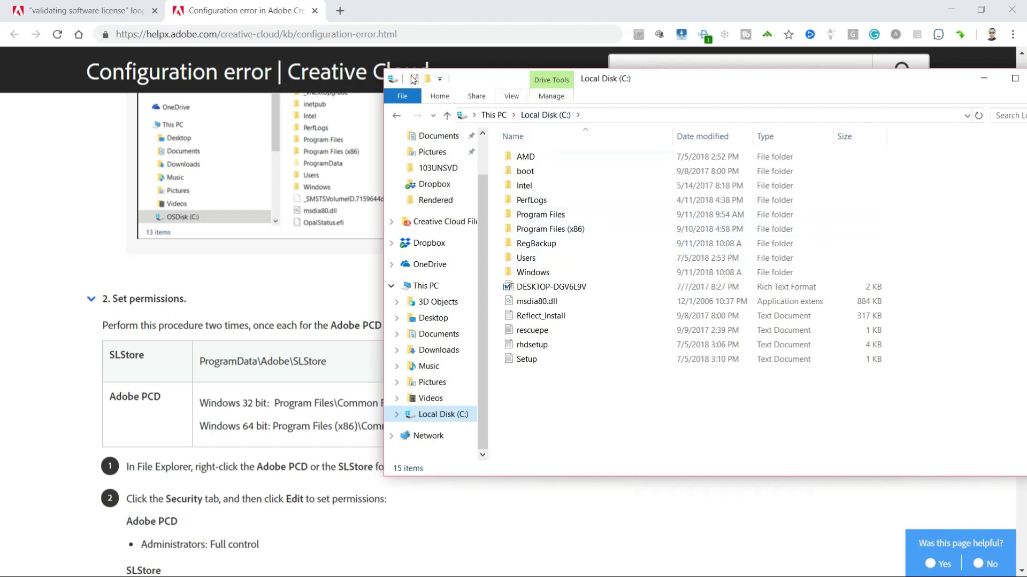
Show hidden items and file name extensions, then open the ProgramData folder
{"action": "left_click", "coordinate": [511, 95]}
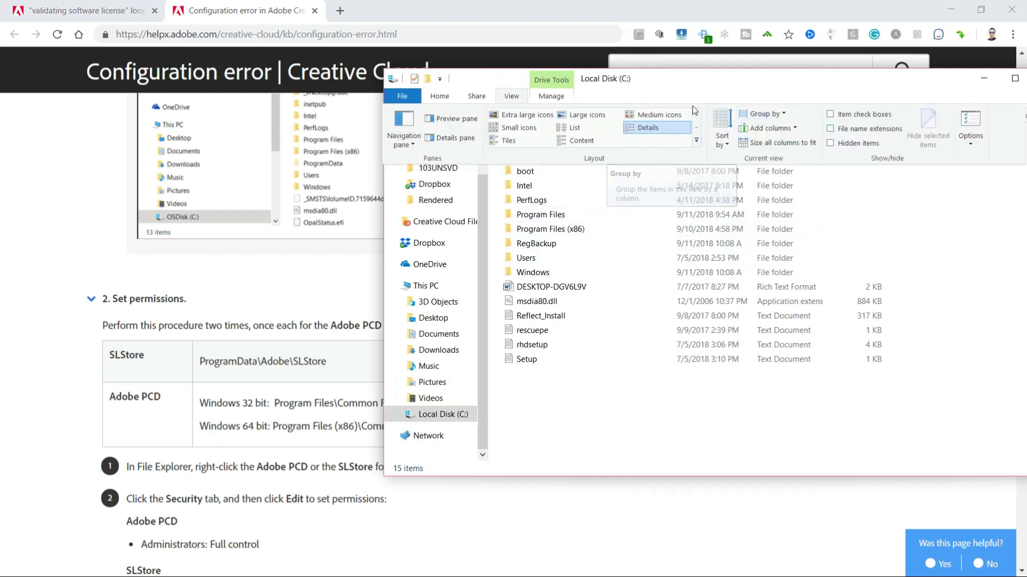
{"action": "left_click", "coordinate": [831, 143]}
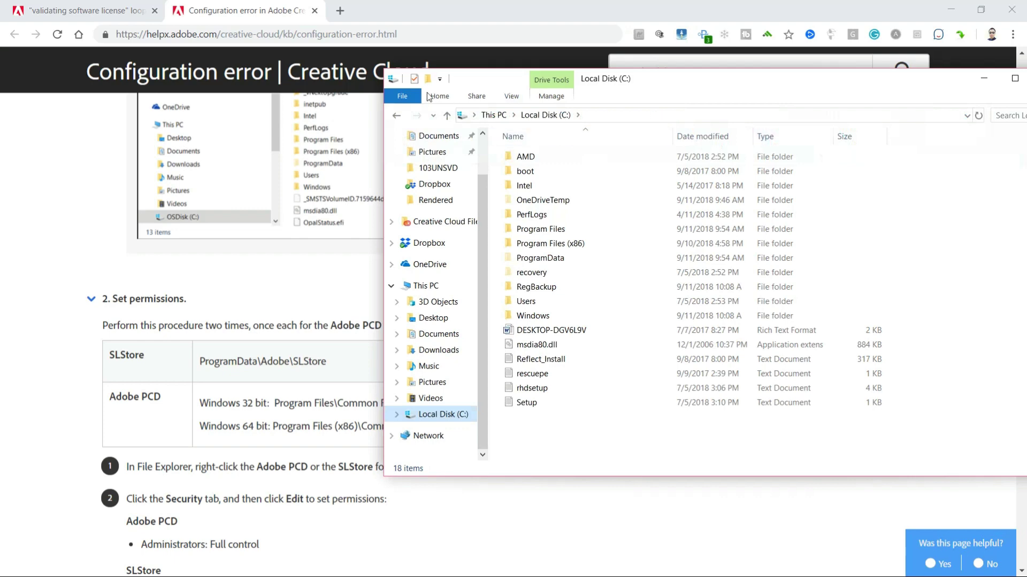
{"action": "left_click", "coordinate": [511, 95]}
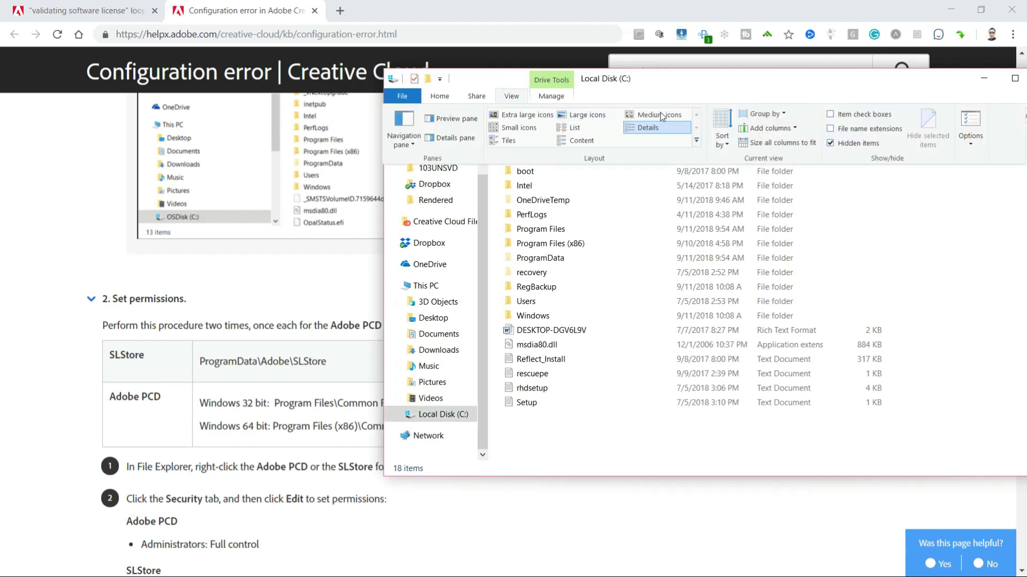
{"action": "left_click", "coordinate": [831, 128]}
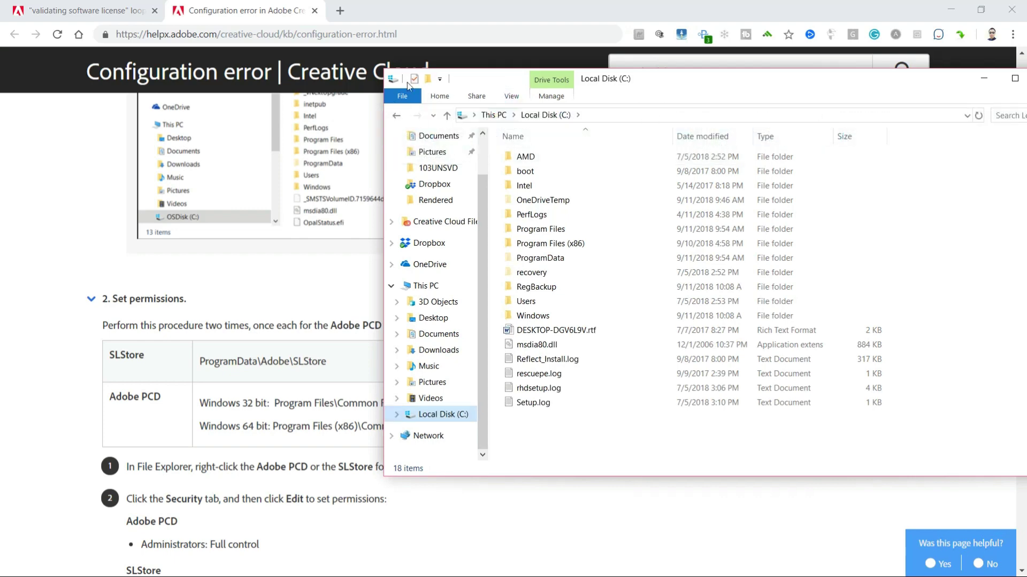
{"action": "left_click", "coordinate": [512, 96]}
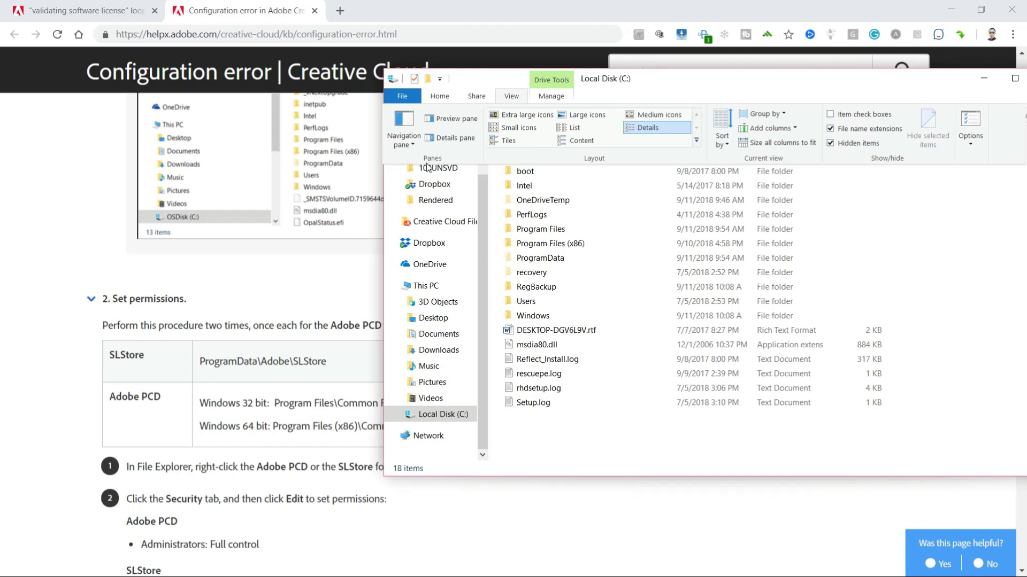
{"action": "left_click", "coordinate": [542, 259]}
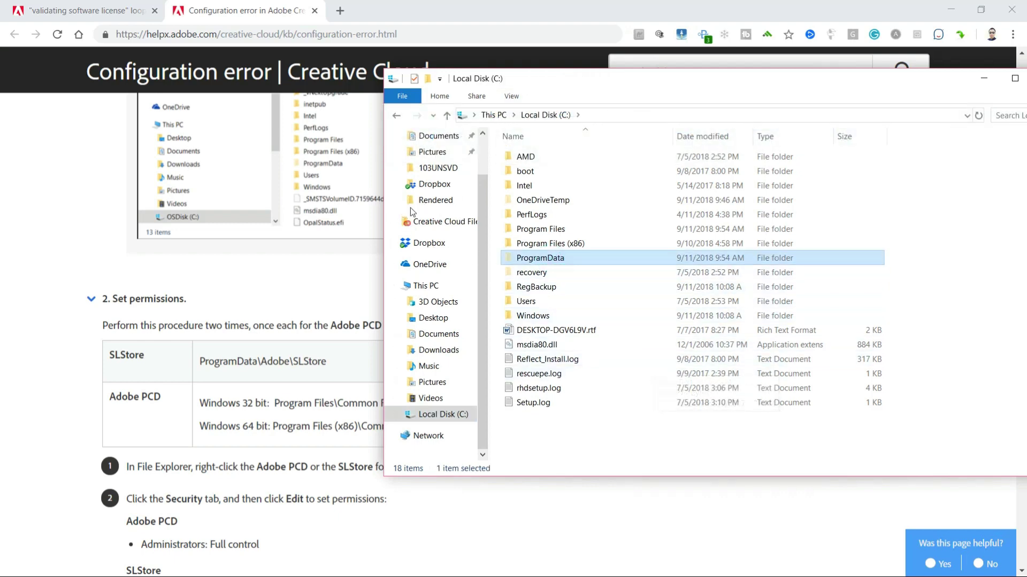
{"action": "key", "text": "Return"}
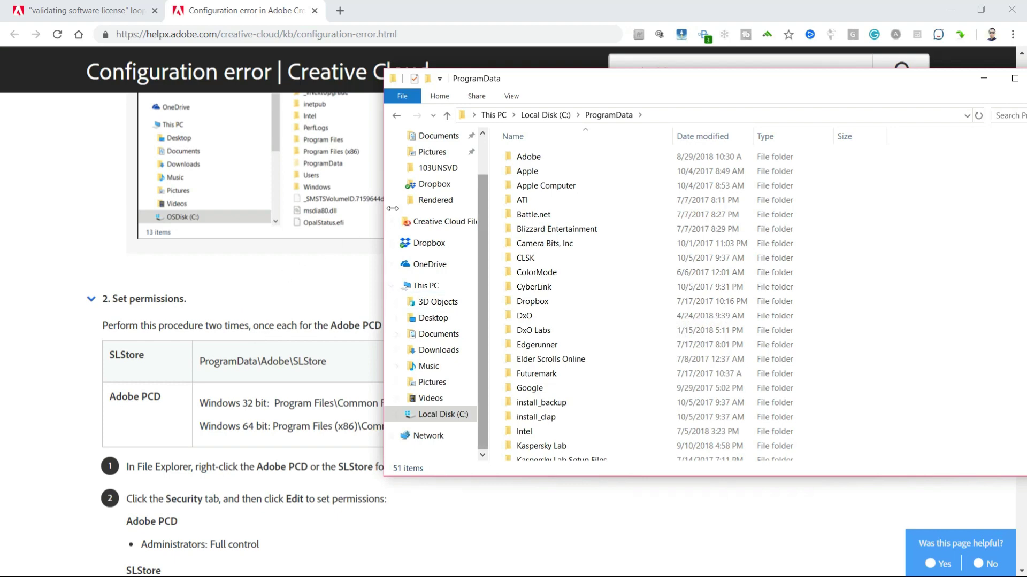
Open ProgramData\Adobe\SLStore, inspect its six files, then return to the forum thread
{"action": "double_click", "coordinate": [531, 157]}
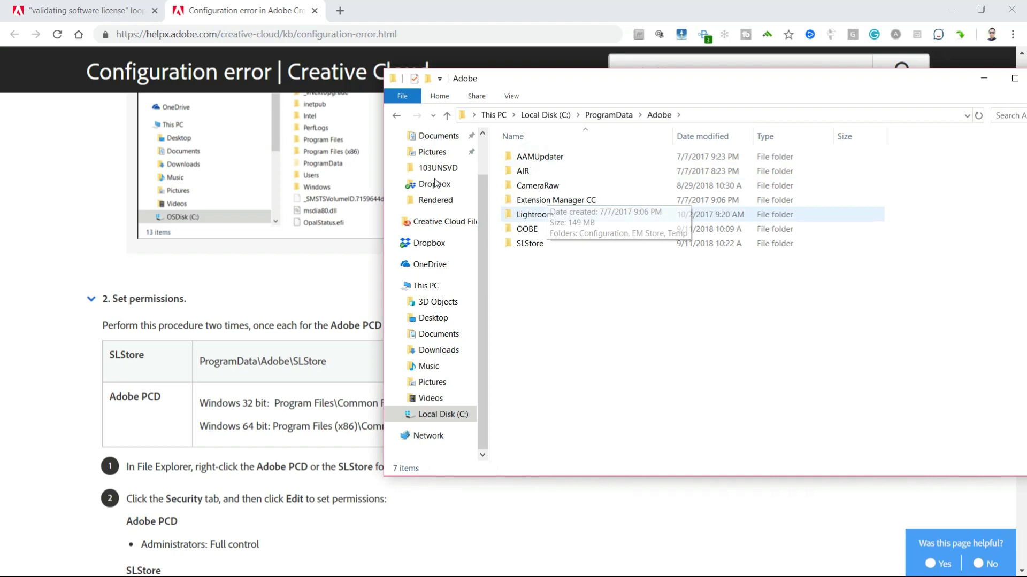
{"action": "double_click", "coordinate": [537, 244]}
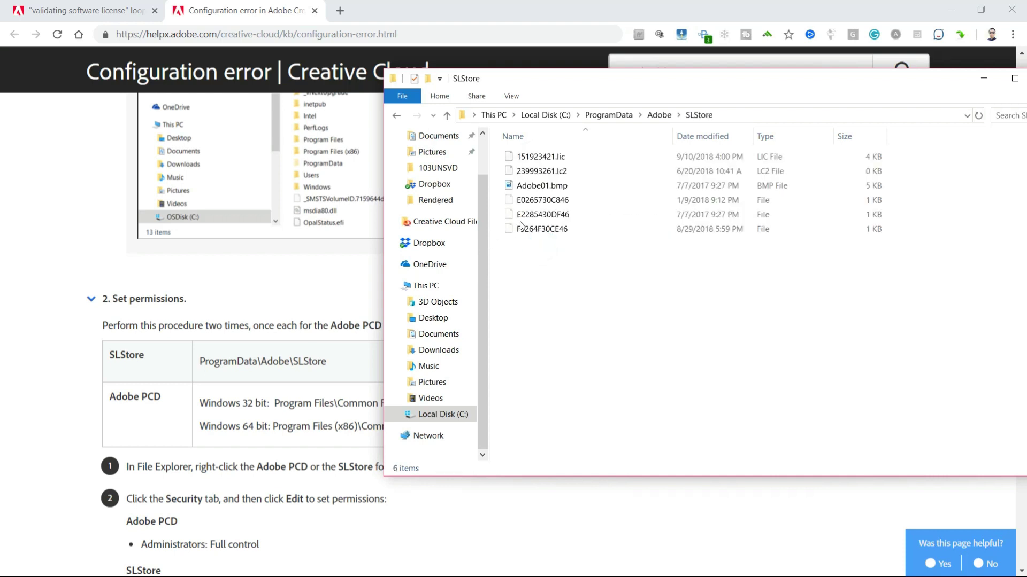
{"action": "key", "text": "Up"}
{"action": "key", "text": "Up"}
{"action": "key", "text": "Up"}
{"action": "key", "text": "Up"}
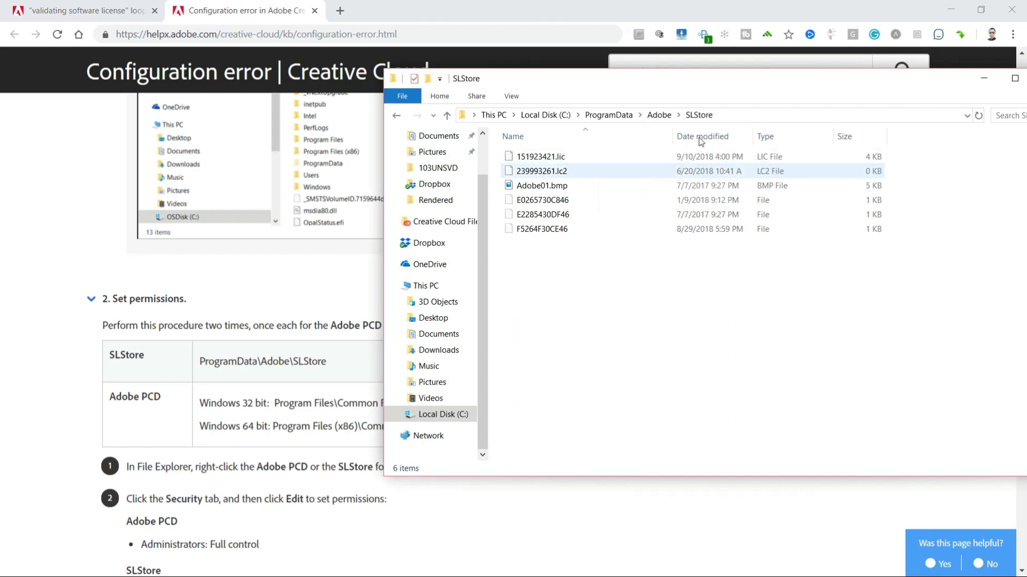
{"action": "key", "text": "Down"}
{"action": "key", "text": "Down"}
{"action": "key", "text": "Down"}
{"action": "key", "text": "Down"}
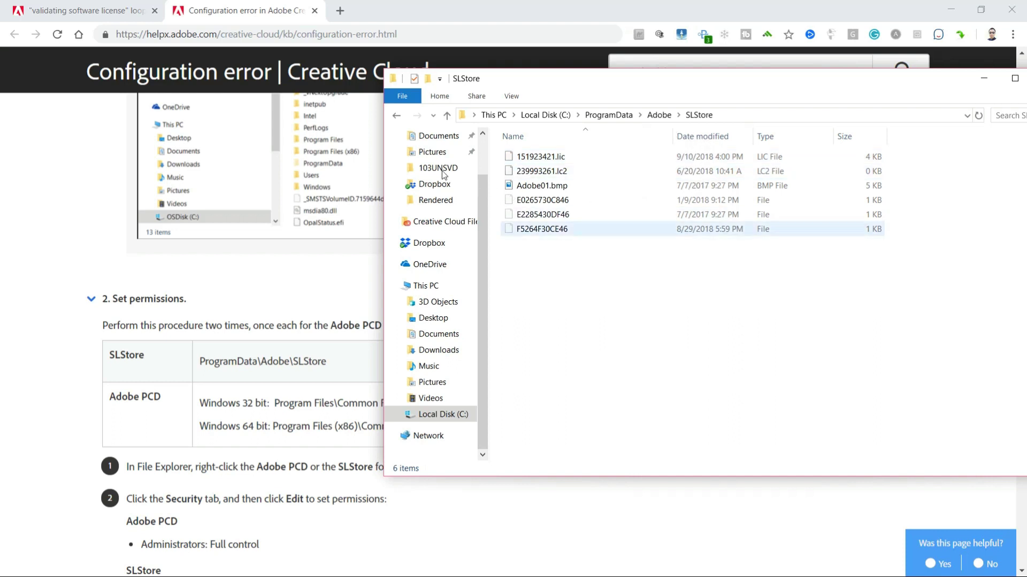
{"action": "key", "text": "Up"}
{"action": "key", "text": "Up"}
{"action": "key", "text": "Up"}
{"action": "key", "text": "Up"}
{"action": "key", "text": "Down"}
{"action": "key", "text": "Down"}
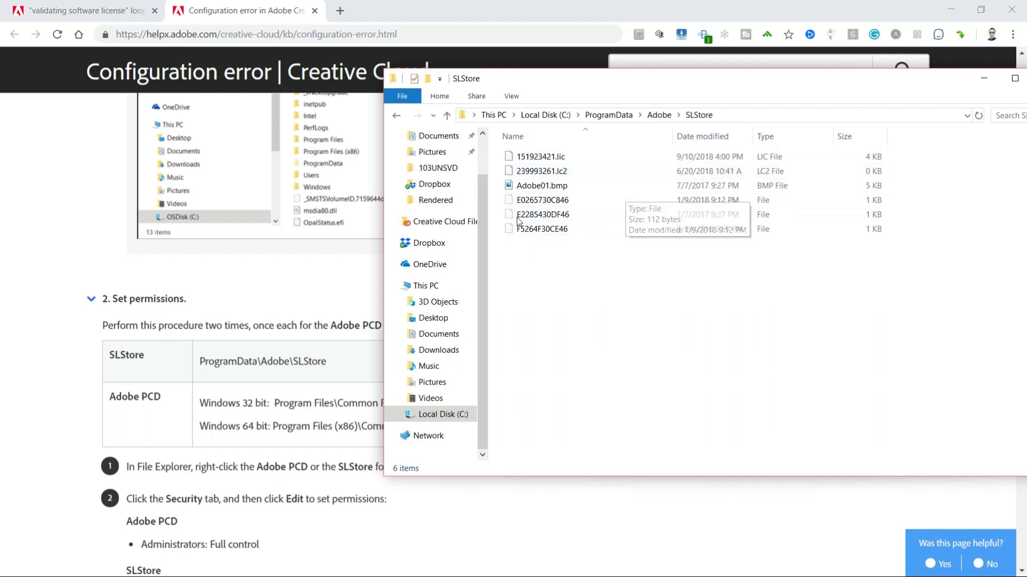
{"action": "key", "text": "Up"}
{"action": "key", "text": "Up"}
{"action": "key", "text": "Up"}
{"action": "key", "text": "Down"}
{"action": "key", "text": "Down"}
{"action": "key", "text": "Up"}
{"action": "key", "text": "Up"}
{"action": "key", "text": "Down"}
{"action": "key", "text": "Down"}
{"action": "key", "text": "Down"}
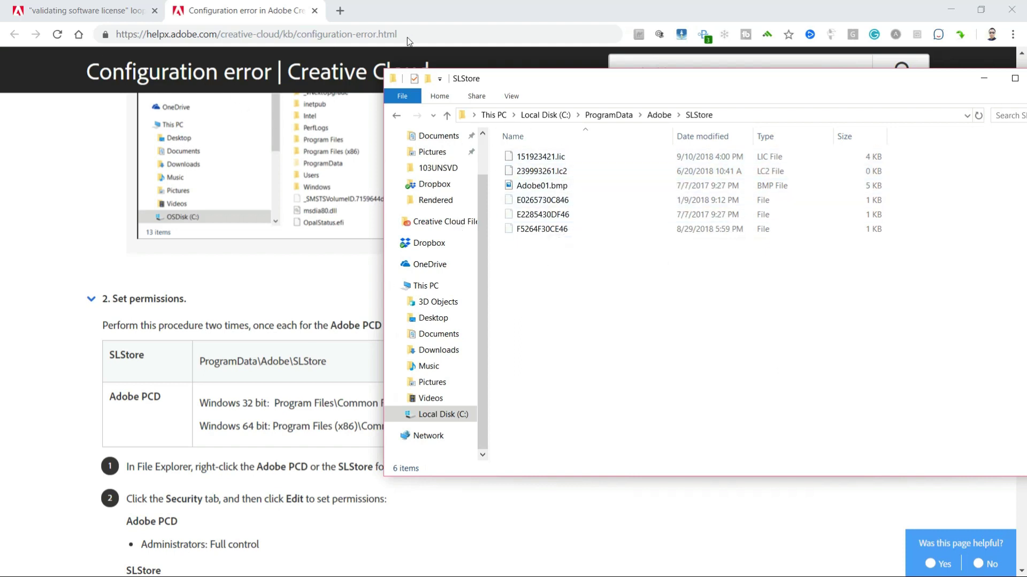
{"action": "left_click_drag", "start_coordinate": [437, 68], "coordinate": [540, 82]}
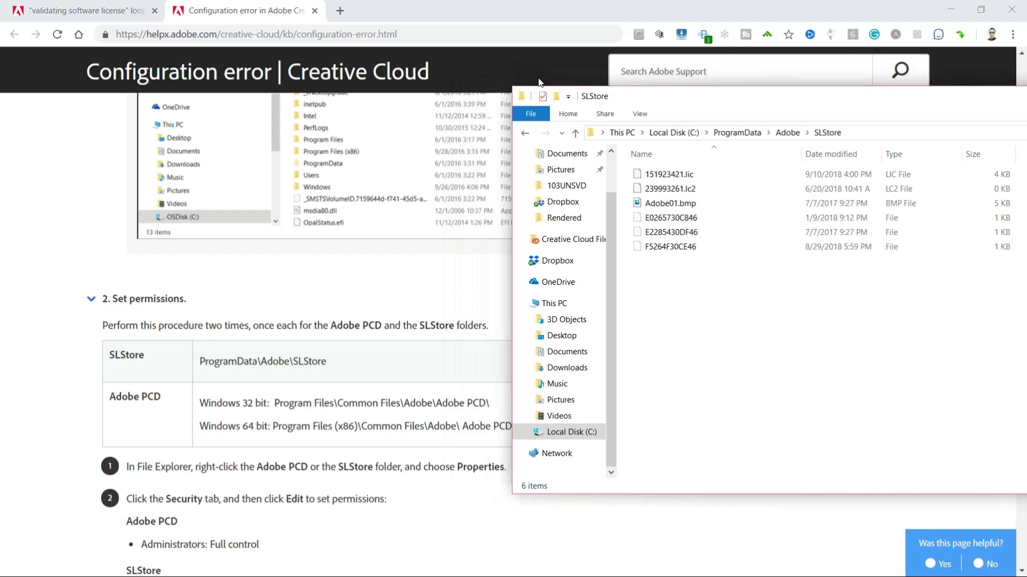
{"action": "left_click", "coordinate": [92, 10]}
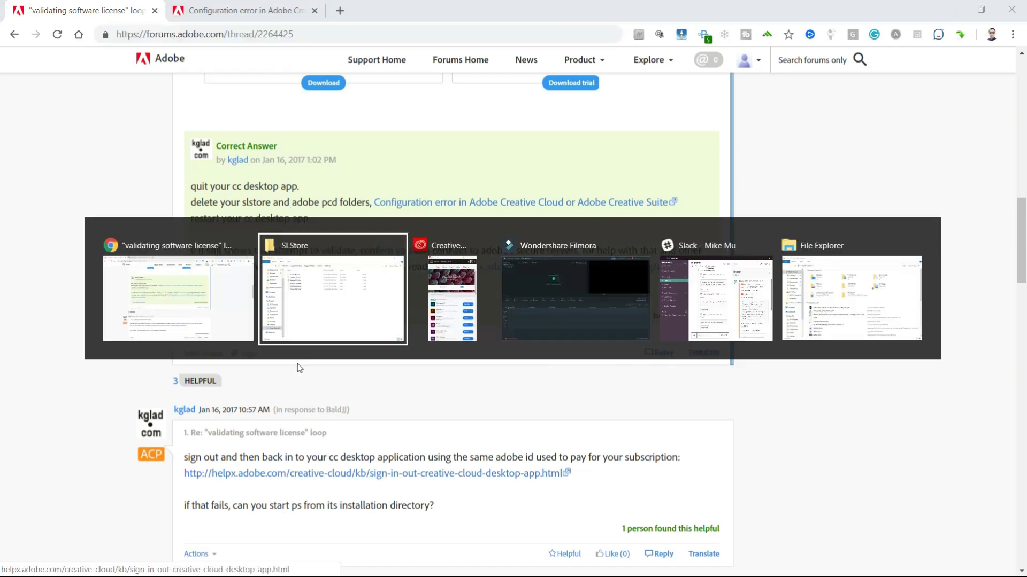
Delete all six SLStore files, applying to all items and retrying the locked 239993261.lc2
{"action": "key", "text": "Tab"}
{"action": "key", "text": "Tab"}
{"action": "key", "text": "Tab"}
{"action": "key", "text": "Tab"}
{"action": "key", "text": "Tab"}
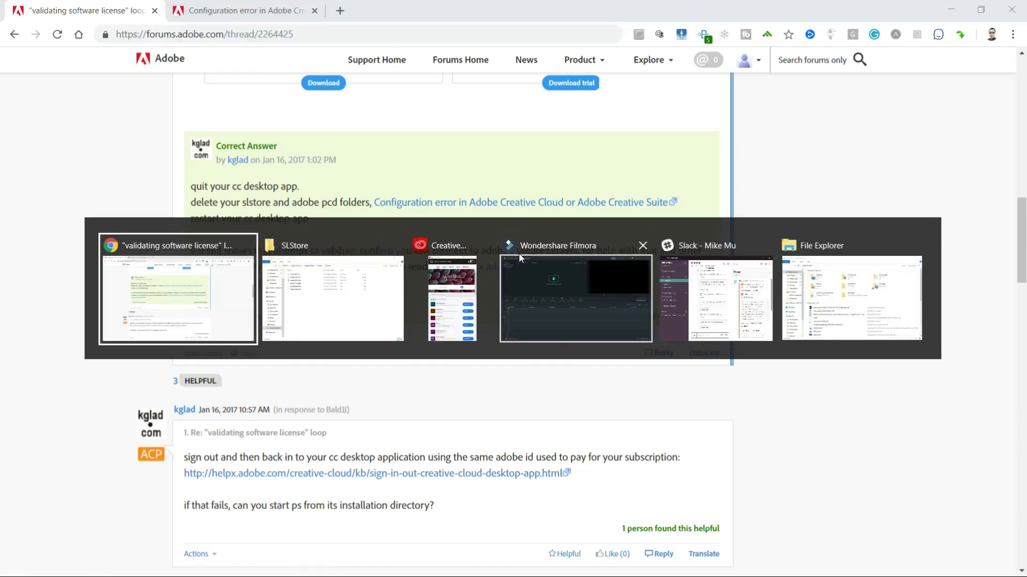
{"action": "key", "text": "Tab"}
{"action": "left_click_drag", "start_coordinate": [711, 308], "coordinate": [646, 169]}
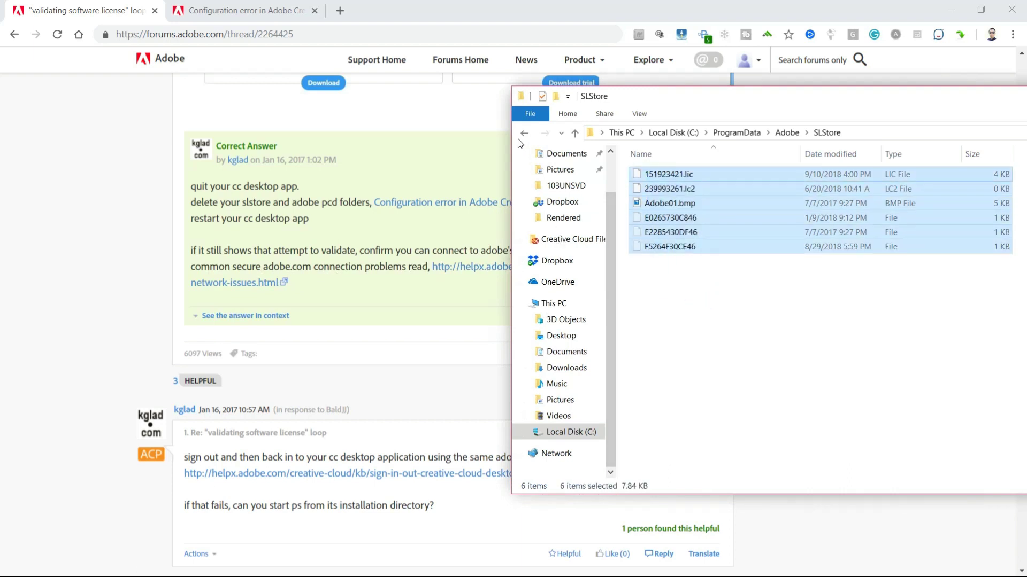
{"action": "right_click", "coordinate": [531, 109]}
{"action": "left_click", "coordinate": [556, 328]}
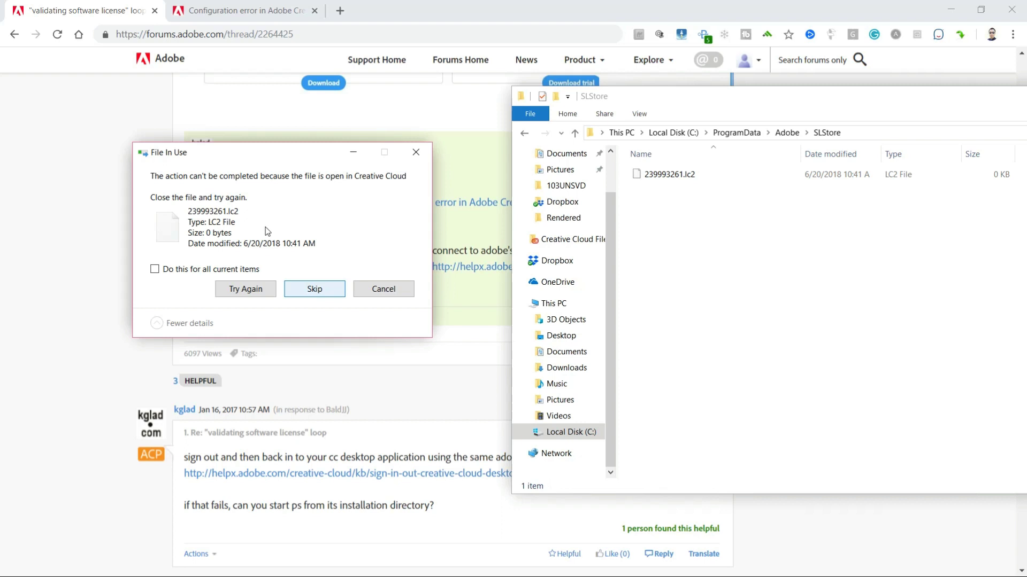
{"action": "left_click", "coordinate": [201, 269]}
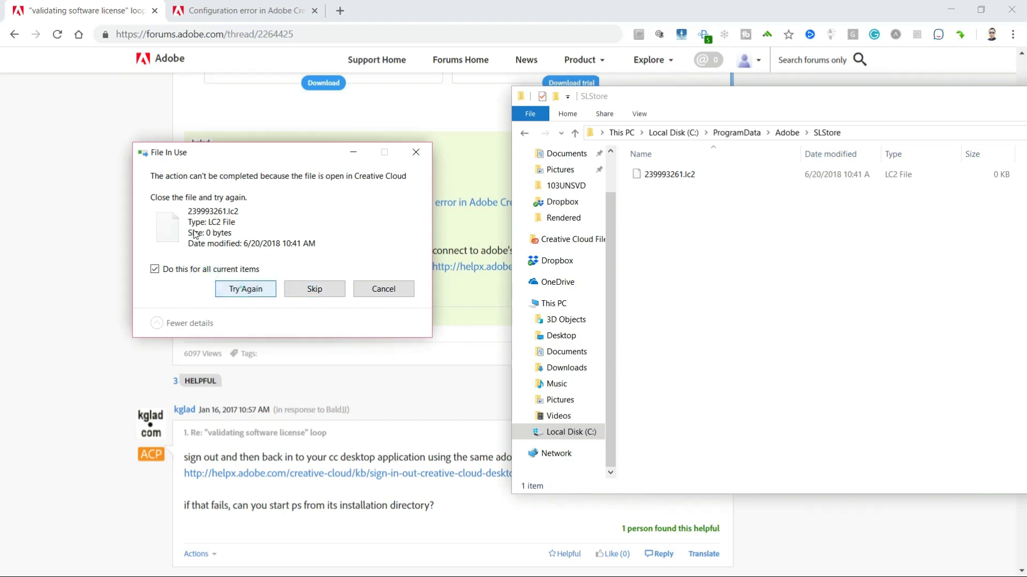
{"action": "left_click", "coordinate": [245, 289]}
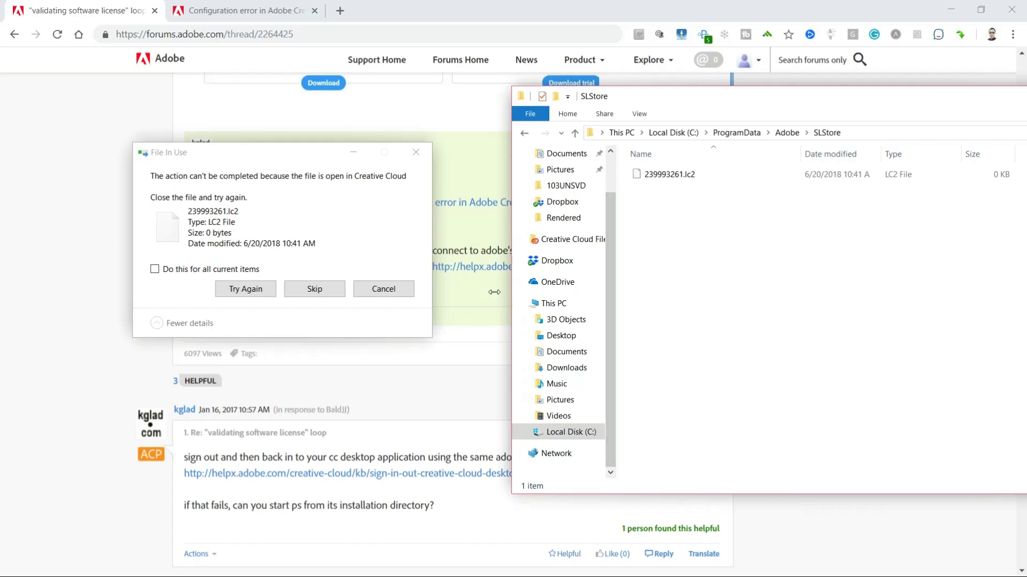
{"action": "key", "text": "super"}
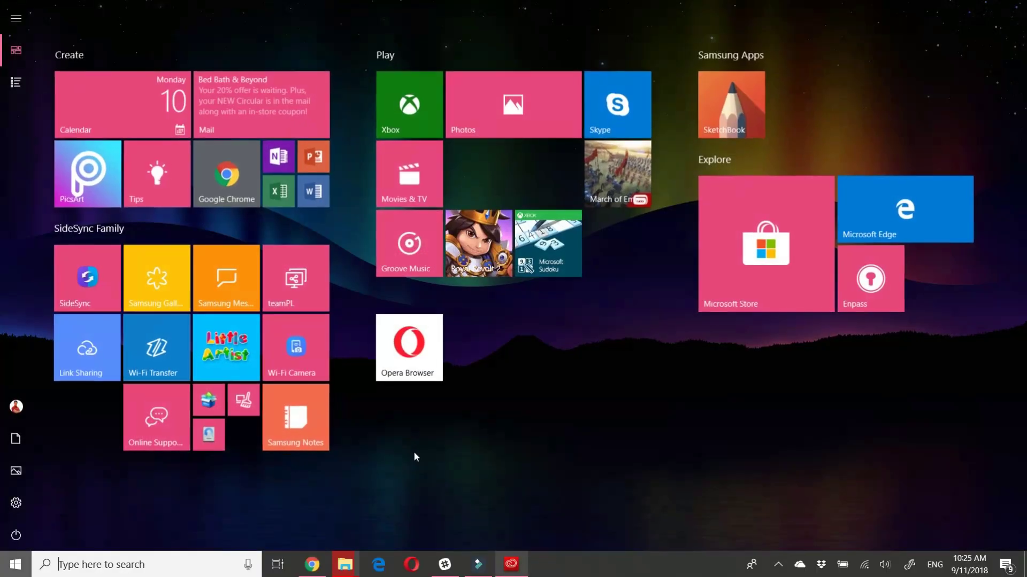
Close the Creative Cloud window and retry deleting 239993261.lc2, which is still in use
{"action": "right_click", "coordinate": [511, 564]}
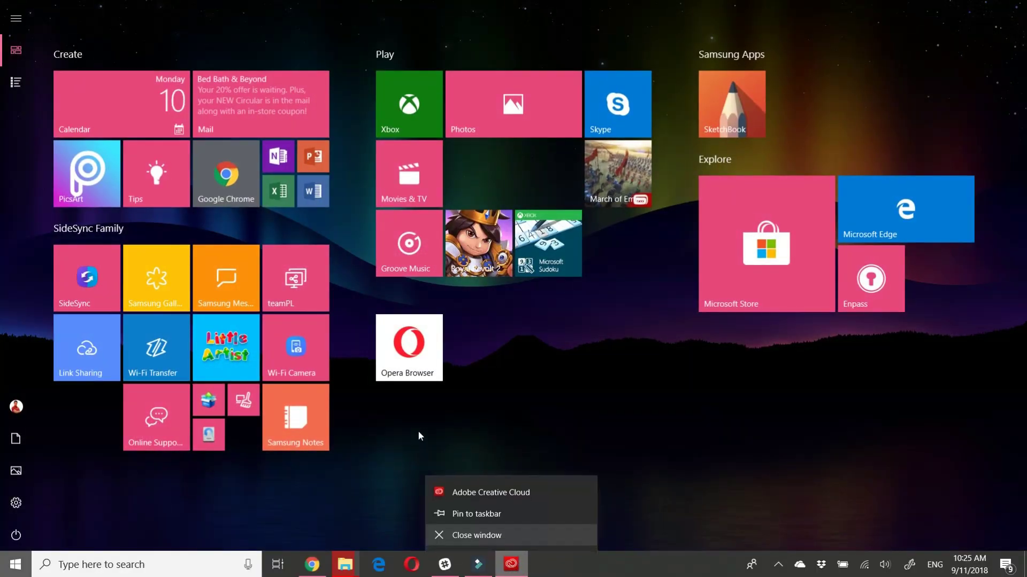
{"action": "left_click", "coordinate": [522, 534]}
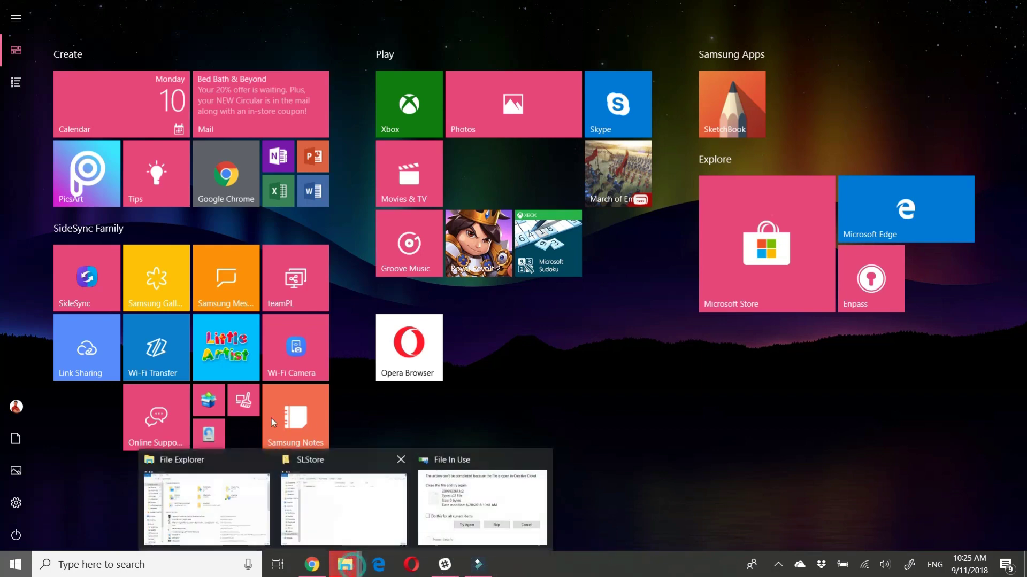
{"action": "key", "text": "Escape"}
{"action": "key", "text": "Return"}
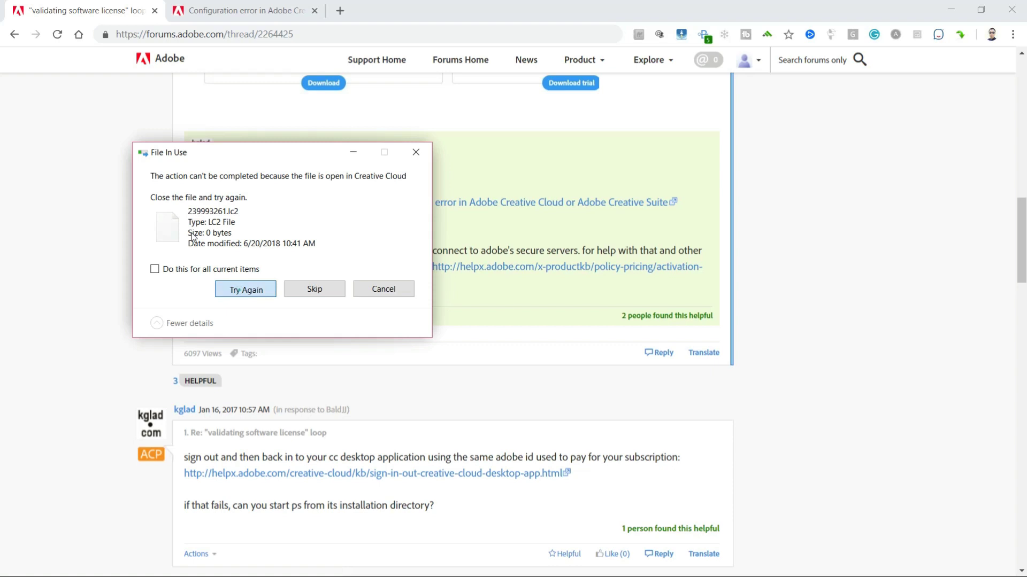
{"action": "key", "text": "Return"}
{"action": "left_click", "coordinate": [241, 291]}
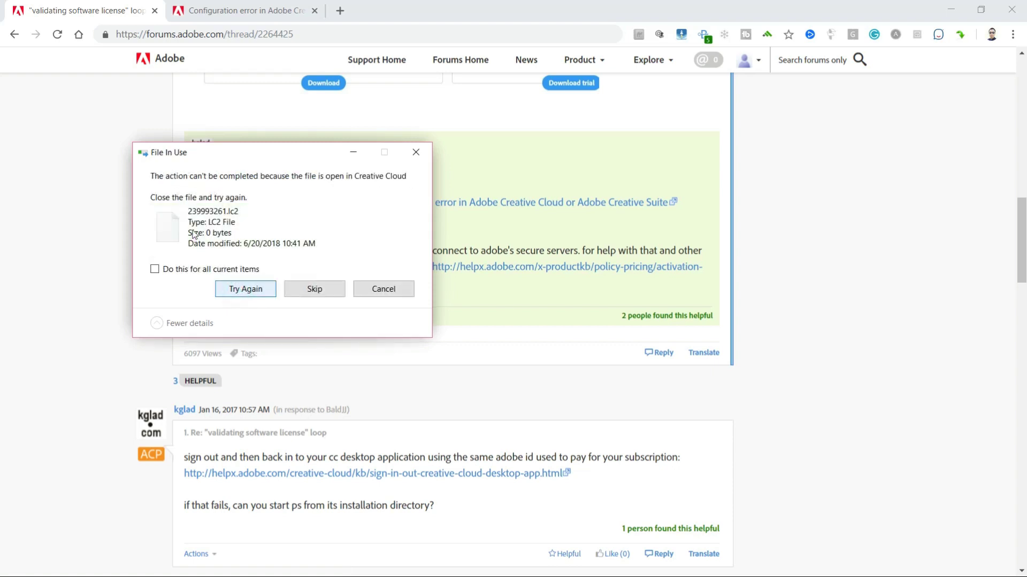
{"action": "key", "text": "Tab"}
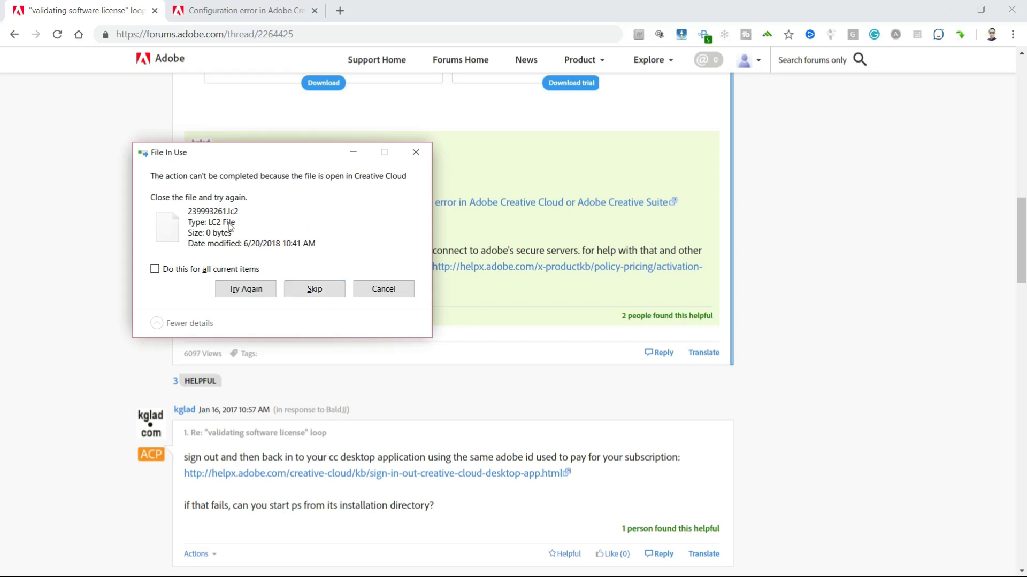
Sort Task Manager processes by name and end Adobe CEF Helper, Genuine Software, Installer and related processes
{"action": "key", "text": "ctrl+shift+Escape"}
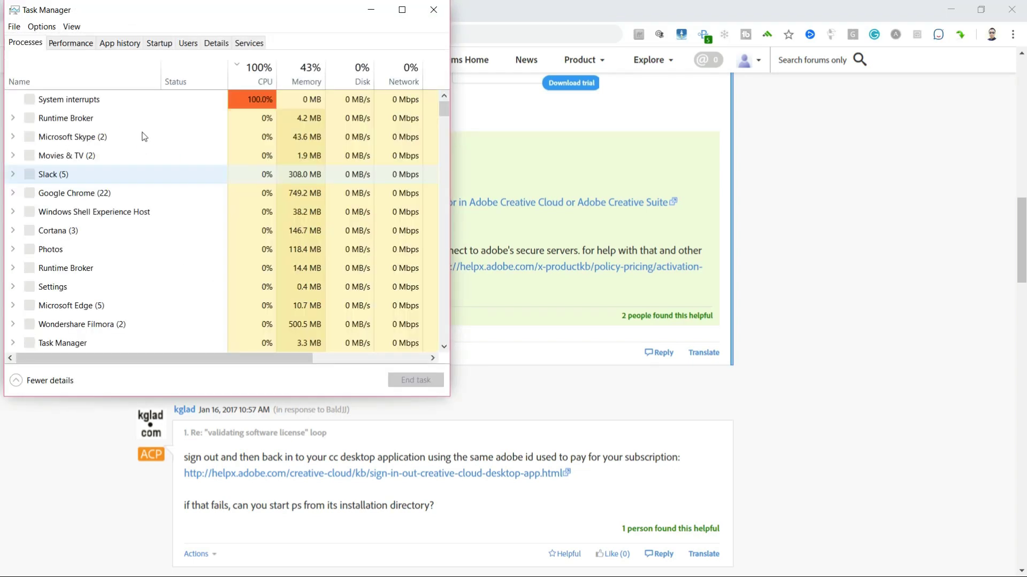
{"action": "left_click", "coordinate": [68, 66]}
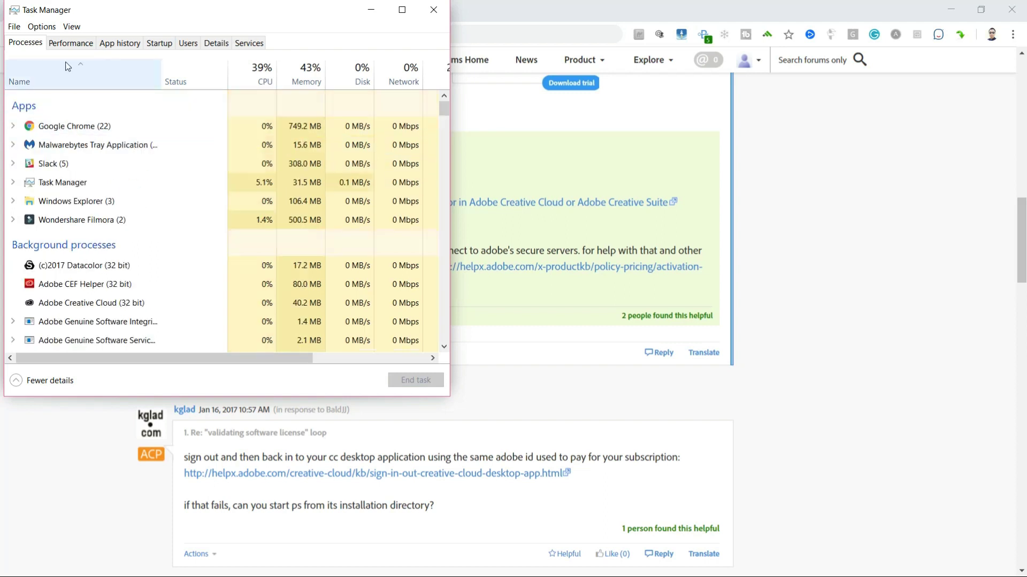
{"action": "left_click", "coordinate": [236, 288]}
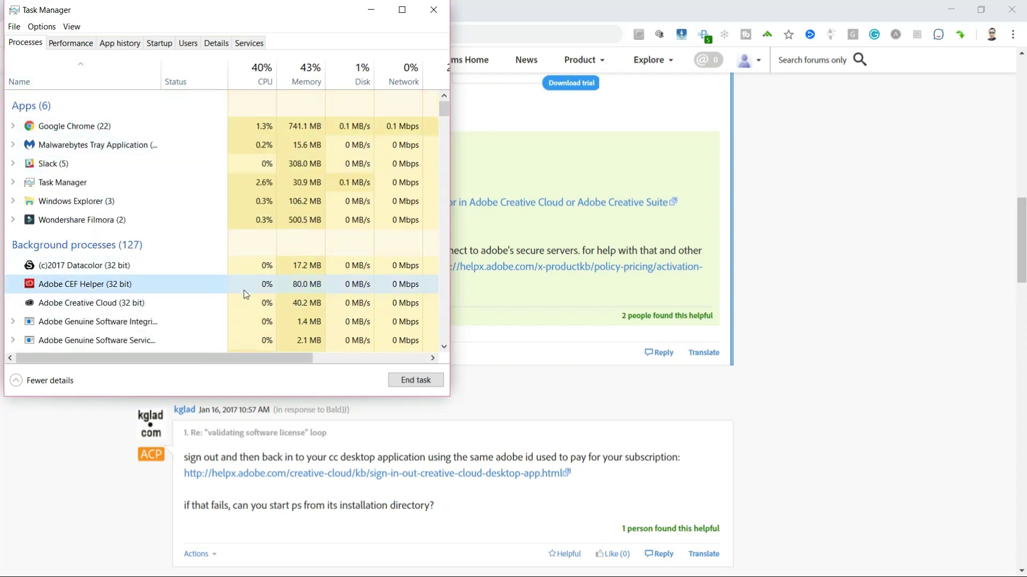
{"action": "key", "text": "Delete"}
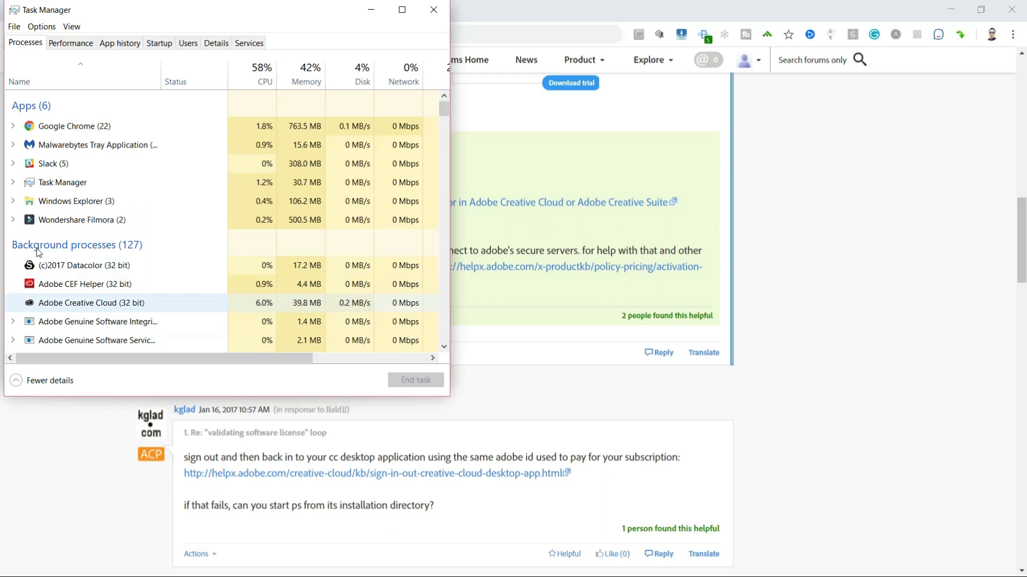
{"action": "left_click", "coordinate": [160, 321]}
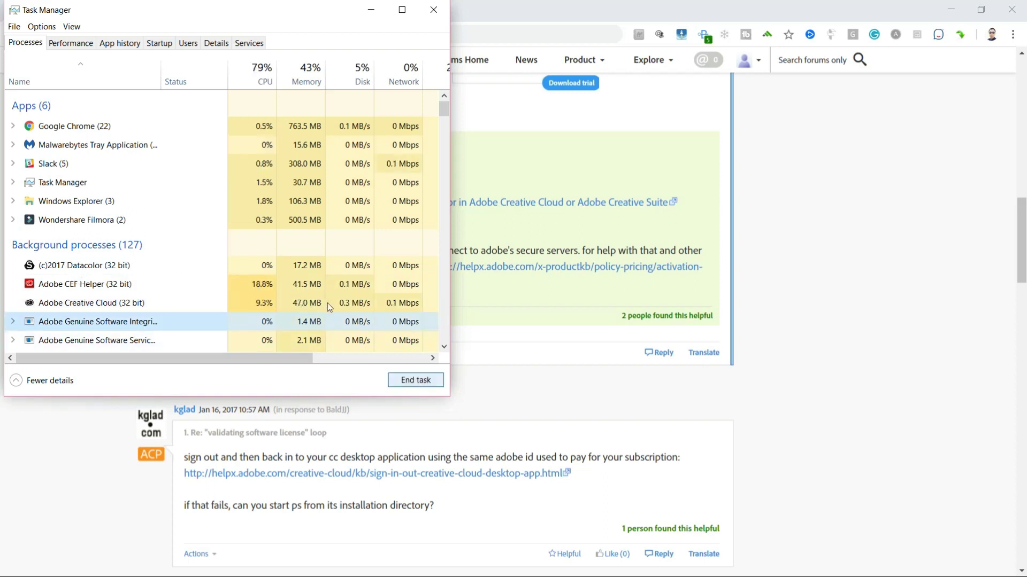
{"action": "key", "text": "Delete"}
{"action": "key", "text": "Up"}
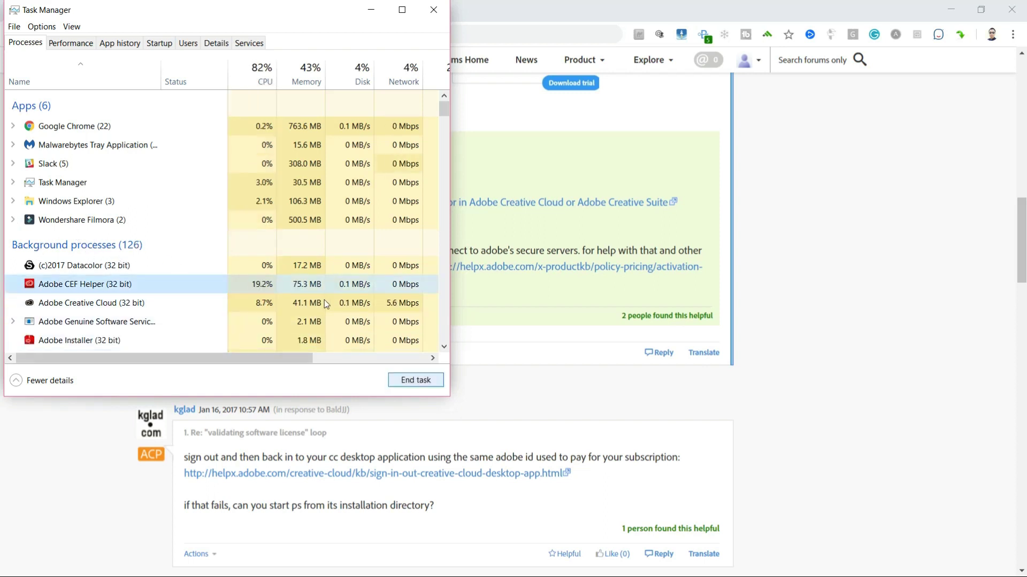
{"action": "key", "text": "Delete"}
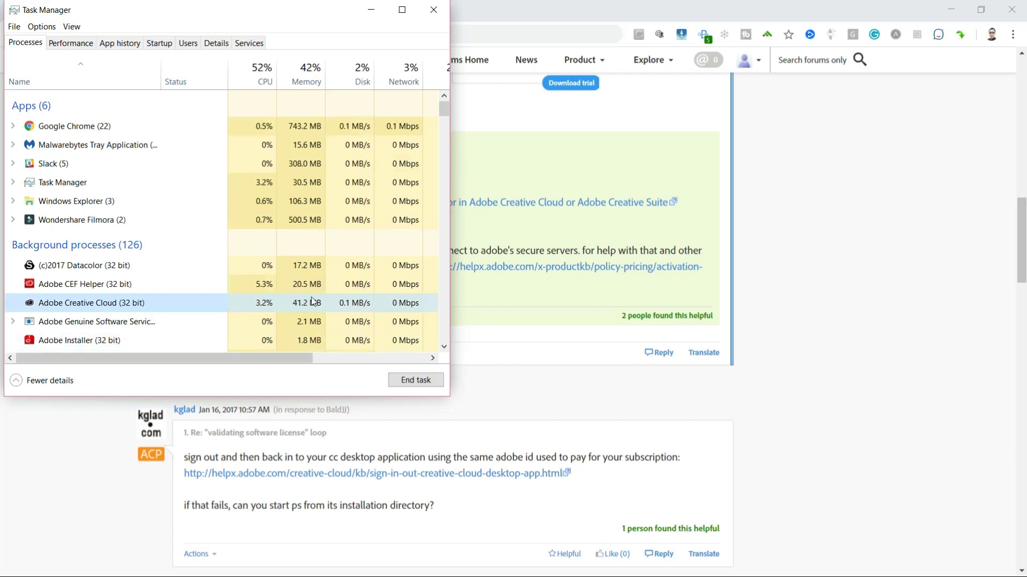
{"action": "key", "text": "Delete"}
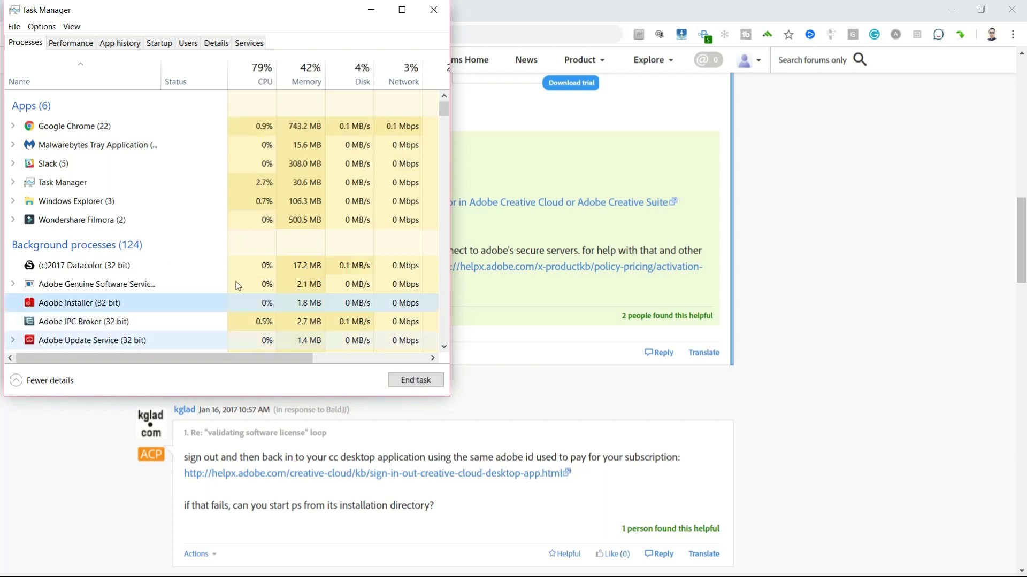
{"action": "key", "text": "Delete"}
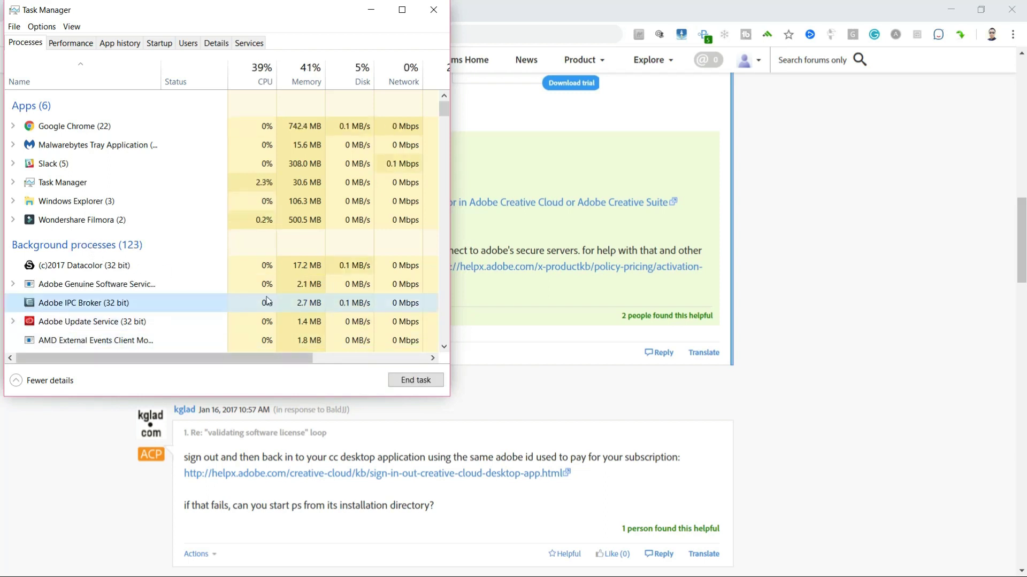
{"action": "key", "text": "Delete"}
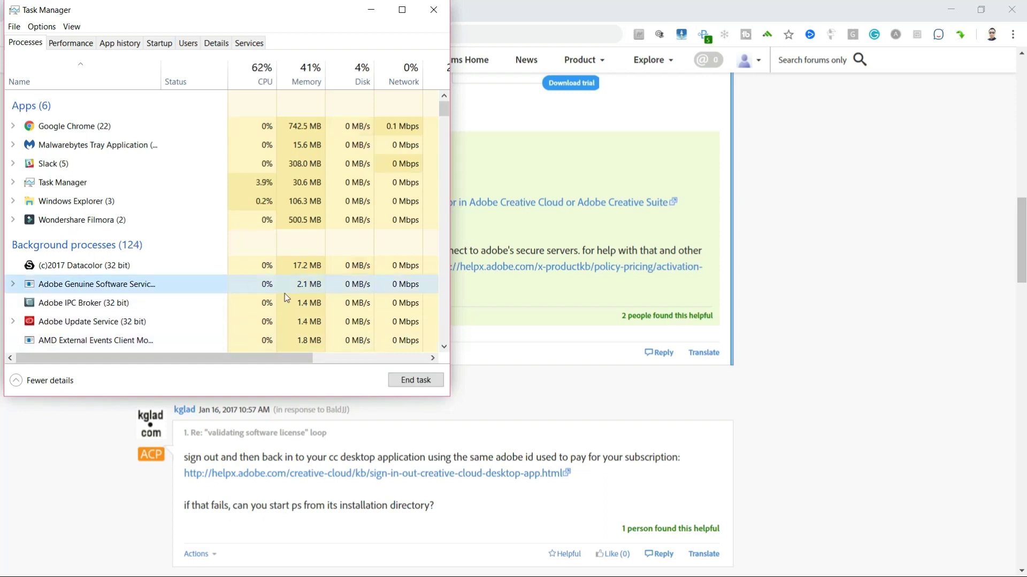
{"action": "key", "text": "Delete"}
End the Adobe IPC Broker, Update Service, CCLibraries, CCXProcess, Creative Cloud and Core Sync processes
{"action": "left_click", "coordinate": [92, 284]}
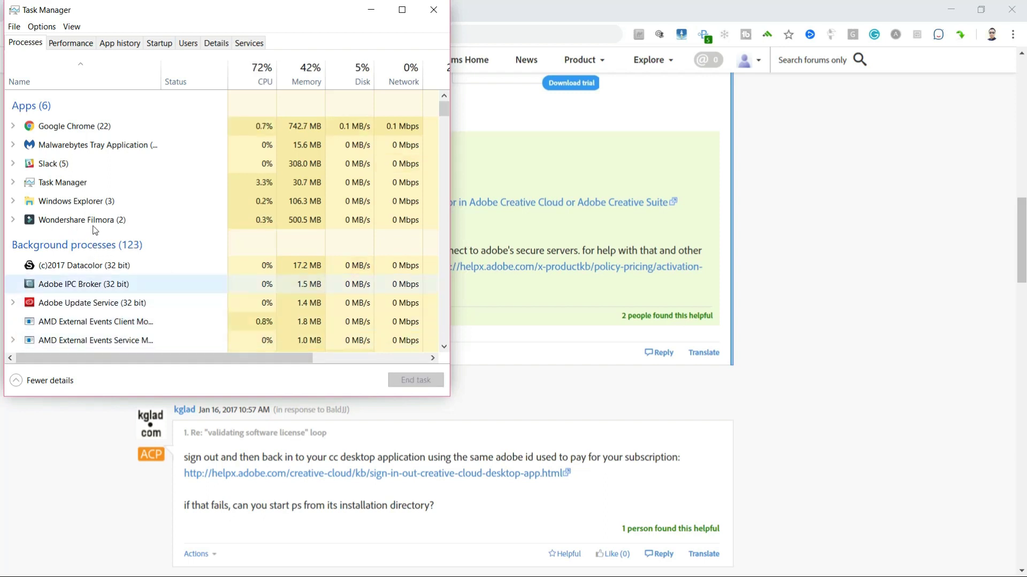
{"action": "key", "text": "Delete"}
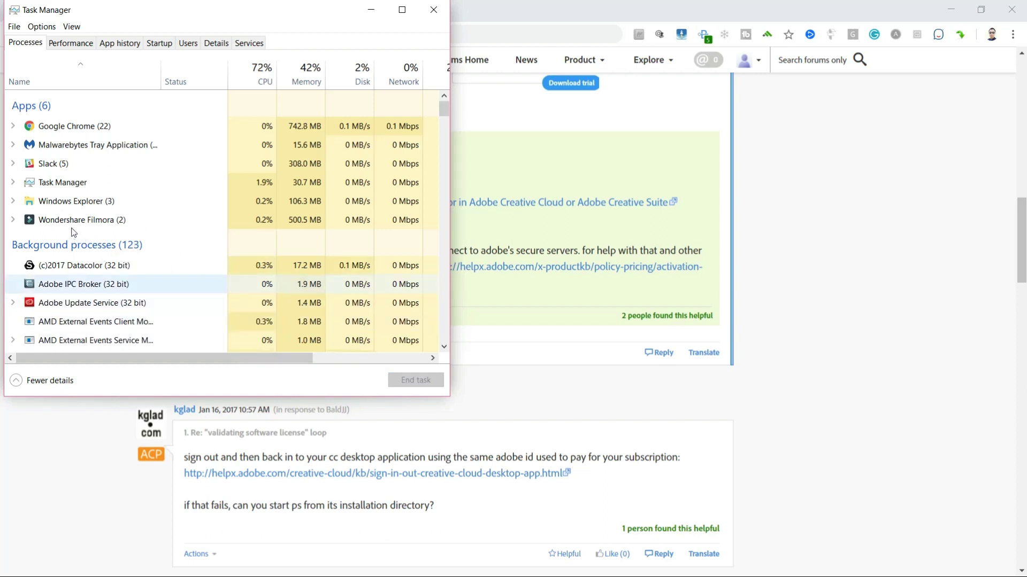
{"action": "key", "text": "Delete"}
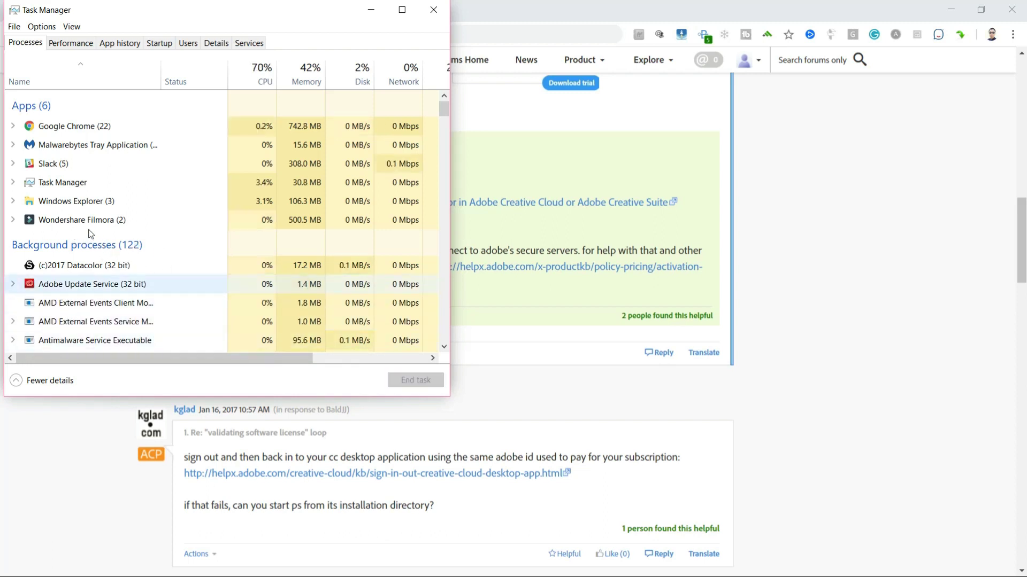
{"action": "key", "text": "Delete"}
{"action": "scroll", "coordinate": [101, 229], "scroll_direction": "down", "scroll_amount": 1}
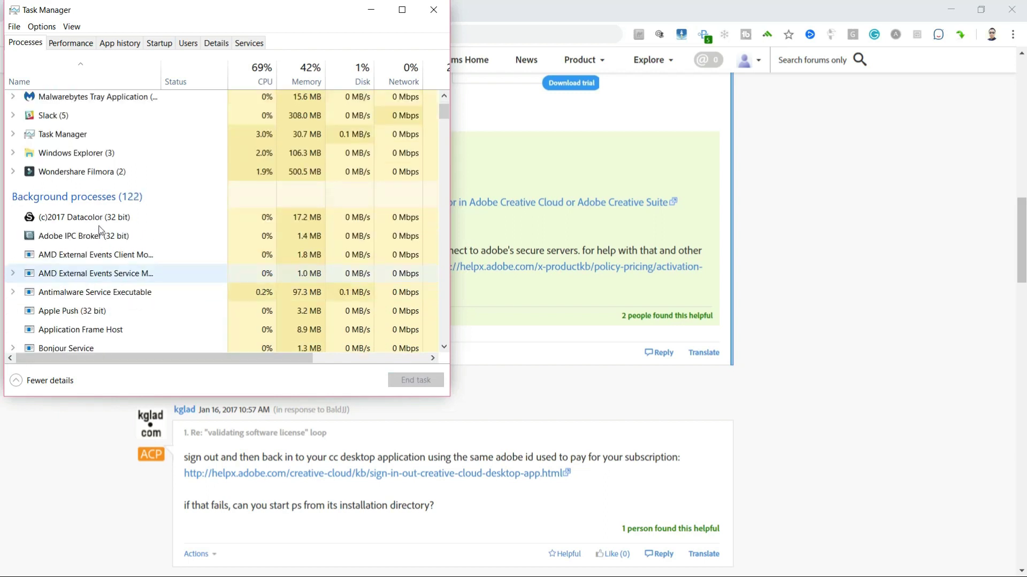
{"action": "scroll", "coordinate": [101, 230], "scroll_direction": "down", "scroll_amount": 1}
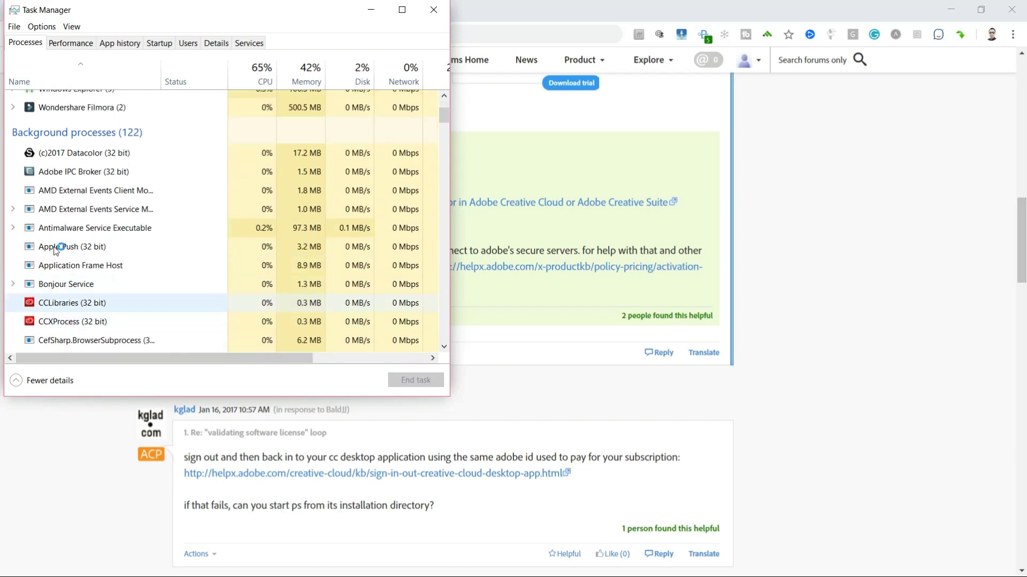
{"action": "left_click", "coordinate": [331, 309]}
{"action": "key", "text": "Delete"}
{"action": "left_click", "coordinate": [326, 306]}
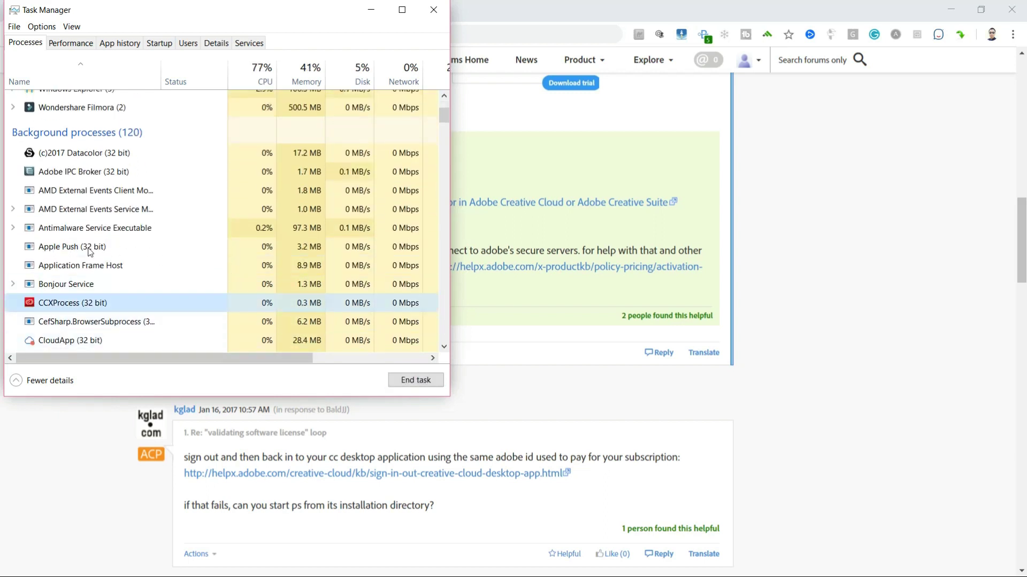
{"action": "key", "text": "Delete"}
{"action": "scroll", "coordinate": [105, 259], "scroll_direction": "down", "scroll_amount": 2}
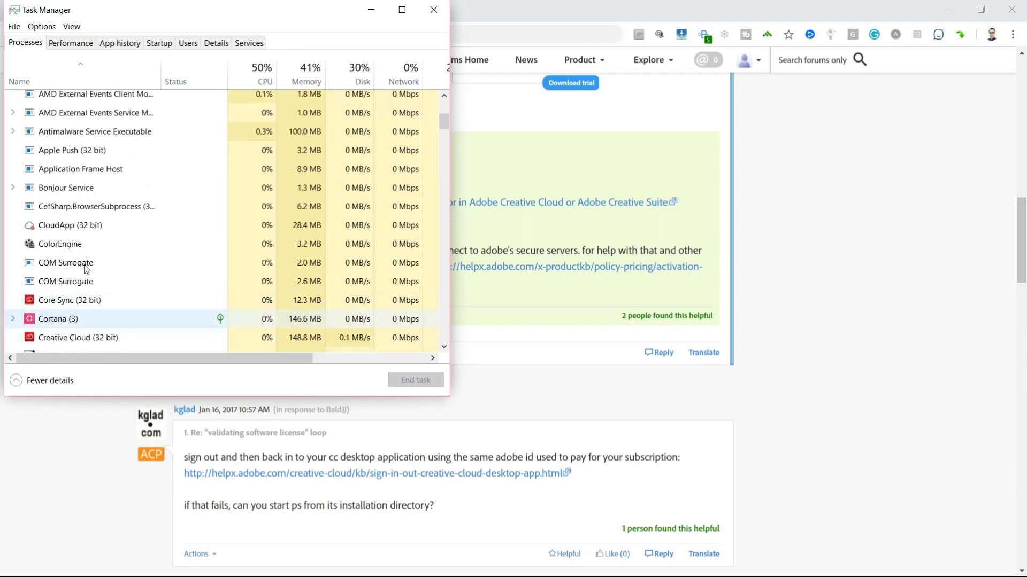
{"action": "key", "text": "Down"}
{"action": "key", "text": "Delete"}
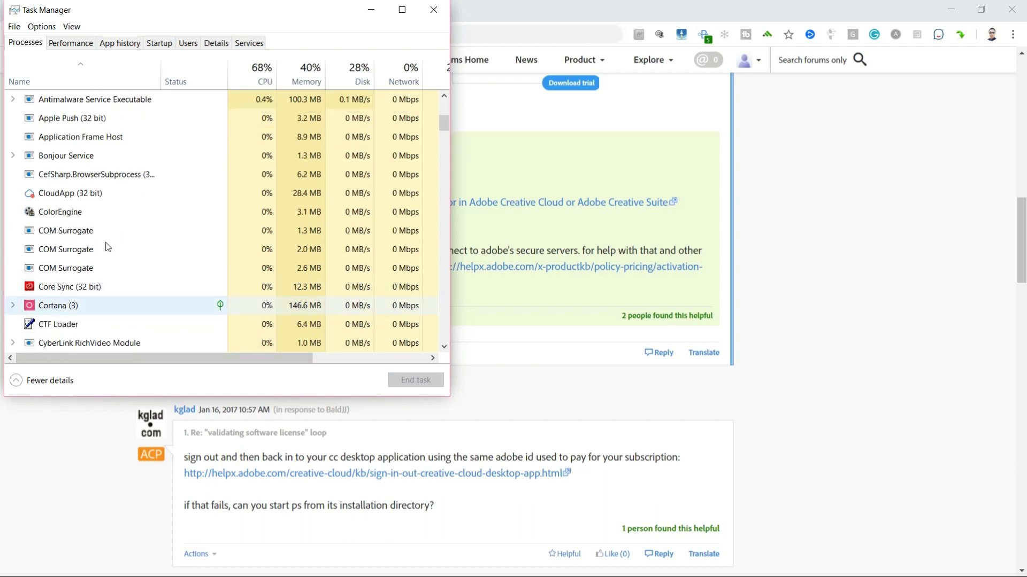
{"action": "key", "text": "Up"}
{"action": "key", "text": "Delete"}
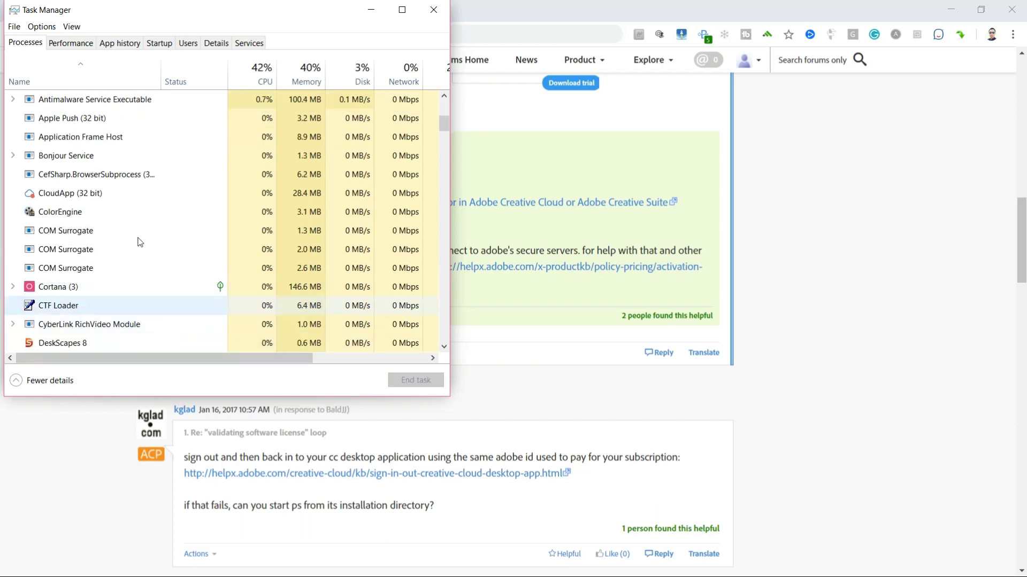
Check the rest of the process list, minimize Task Manager, and retry recycling the locked file
{"action": "scroll", "coordinate": [139, 239], "scroll_direction": "down", "scroll_amount": 5}
{"action": "scroll", "coordinate": [140, 239], "scroll_direction": "down", "scroll_amount": 20}
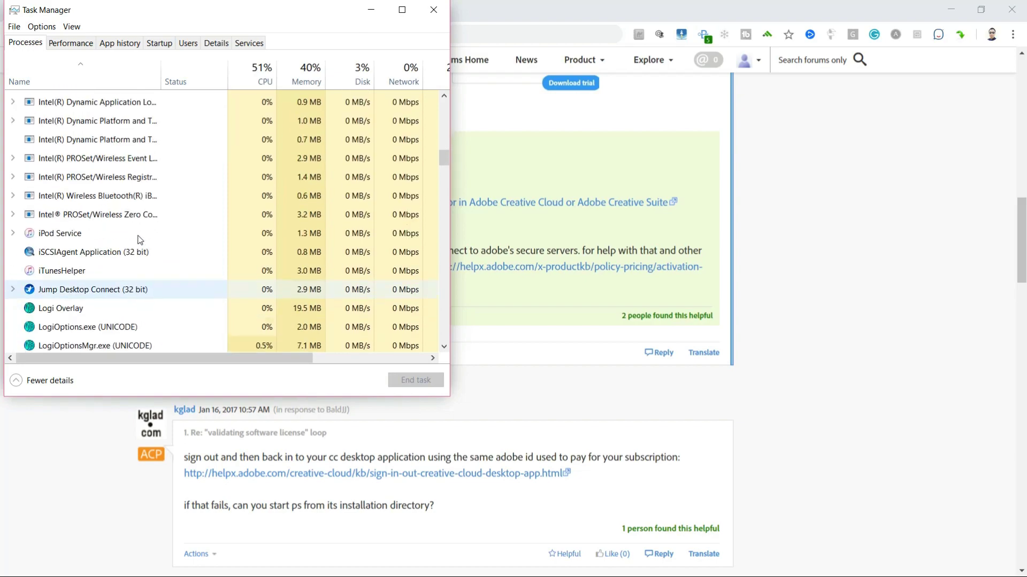
{"action": "scroll", "coordinate": [140, 239], "scroll_direction": "down", "scroll_amount": 8}
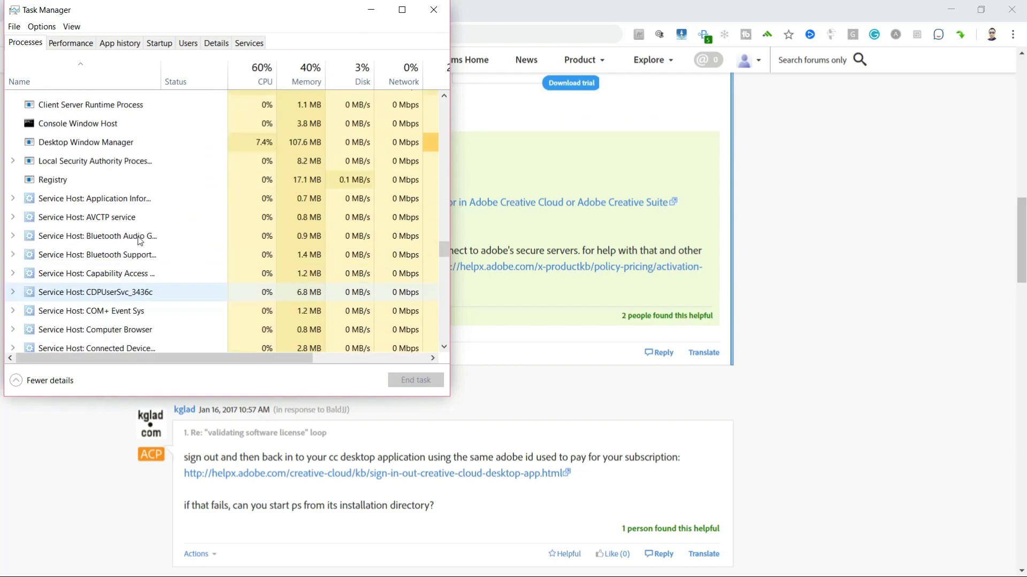
{"action": "scroll", "coordinate": [139, 239], "scroll_direction": "down", "scroll_amount": 18}
{"action": "scroll", "coordinate": [138, 236], "scroll_direction": "up", "scroll_amount": 12}
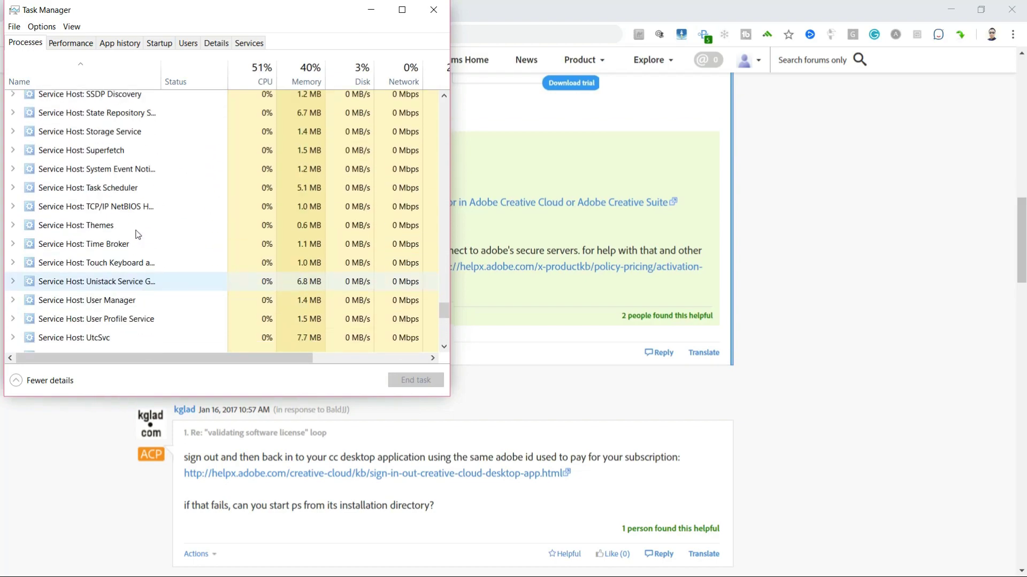
{"action": "scroll", "coordinate": [137, 235], "scroll_direction": "up", "scroll_amount": 15}
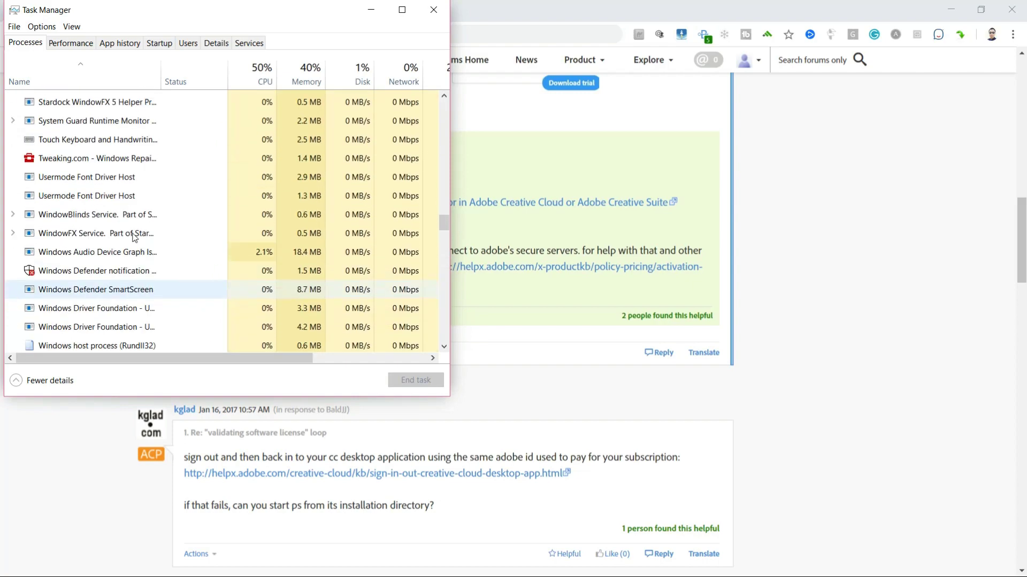
{"action": "scroll", "coordinate": [135, 237], "scroll_direction": "up", "scroll_amount": 15}
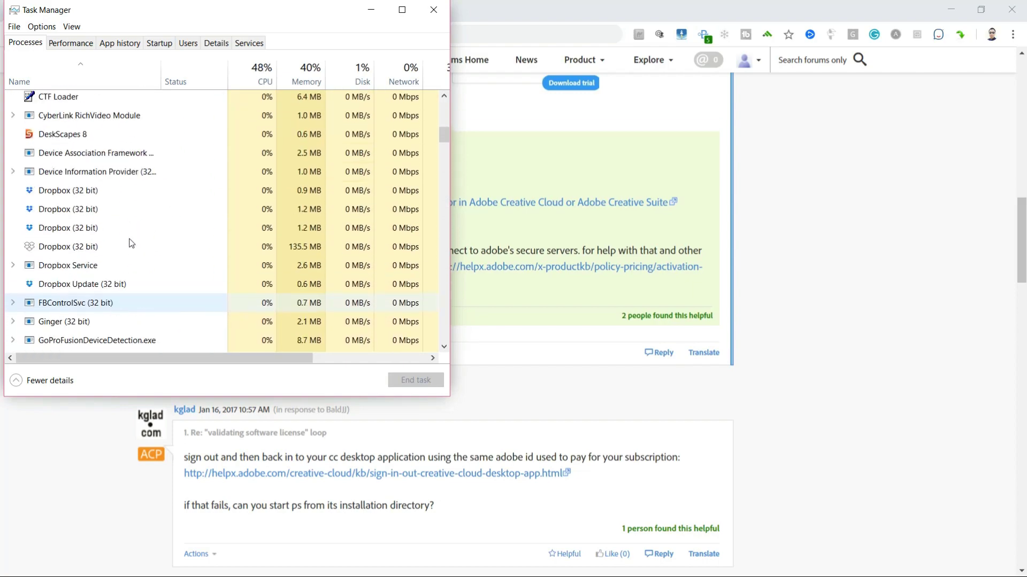
{"action": "scroll", "coordinate": [132, 243], "scroll_direction": "up", "scroll_amount": 5}
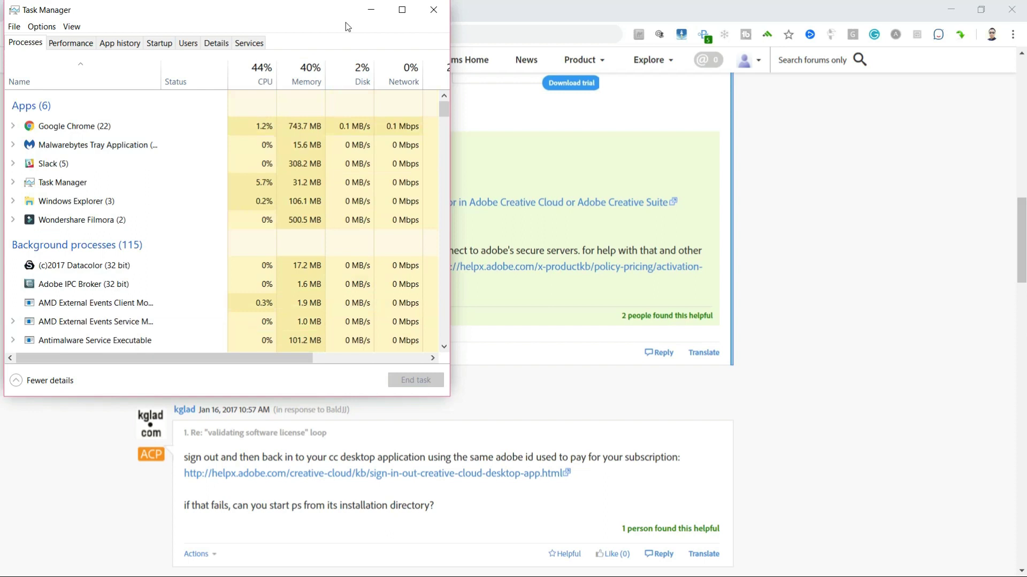
{"action": "left_click", "coordinate": [371, 10]}
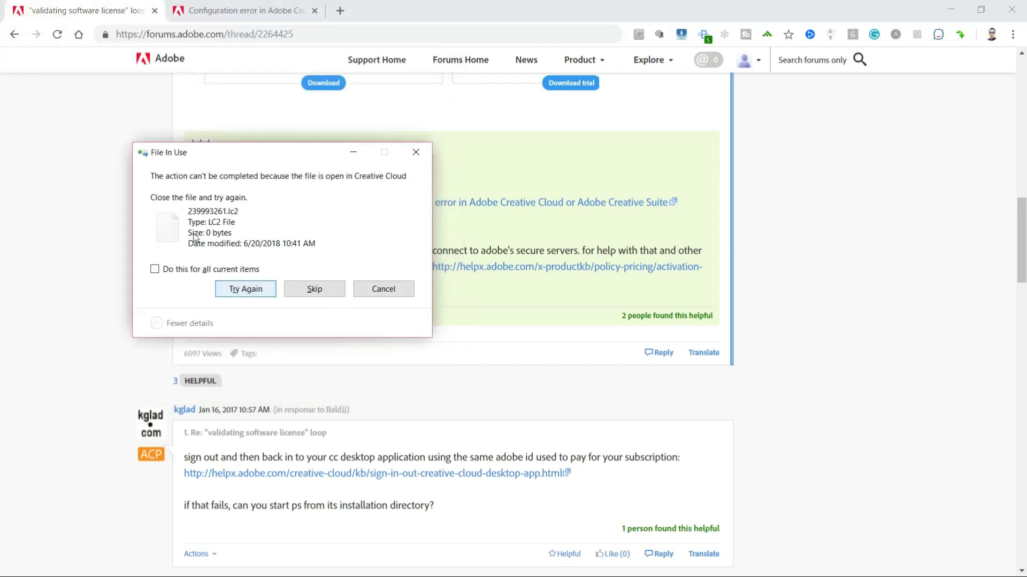
{"action": "left_click", "coordinate": [245, 289]}
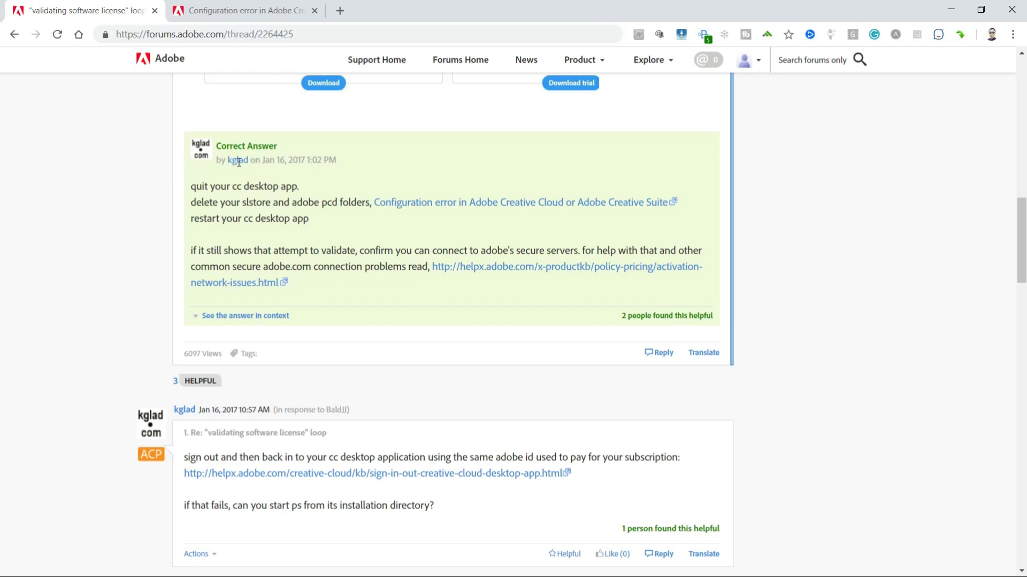
Show the Configuration error article, highlight its 64-bit Adobe PCD path, and open File Explorer with Win+E
{"action": "left_click", "coordinate": [216, 15]}
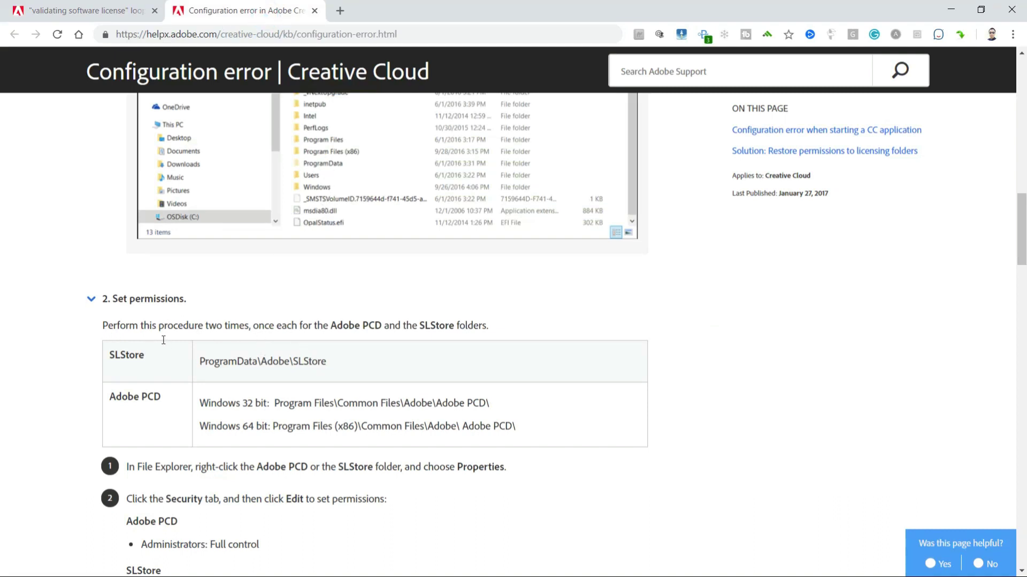
{"action": "left_click_drag", "start_coordinate": [200, 426], "coordinate": [419, 348]}
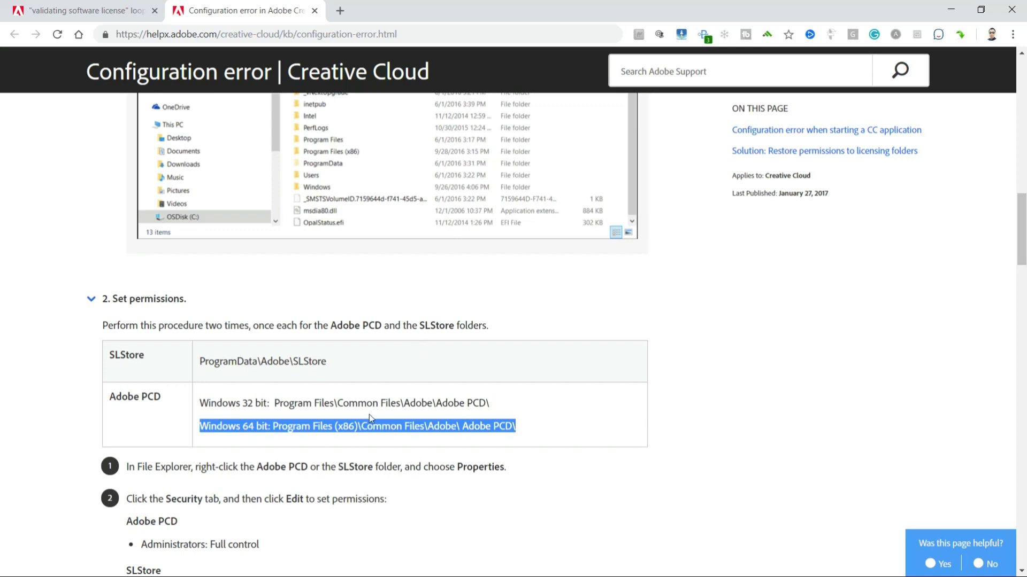
{"action": "left_click", "coordinate": [405, 342]}
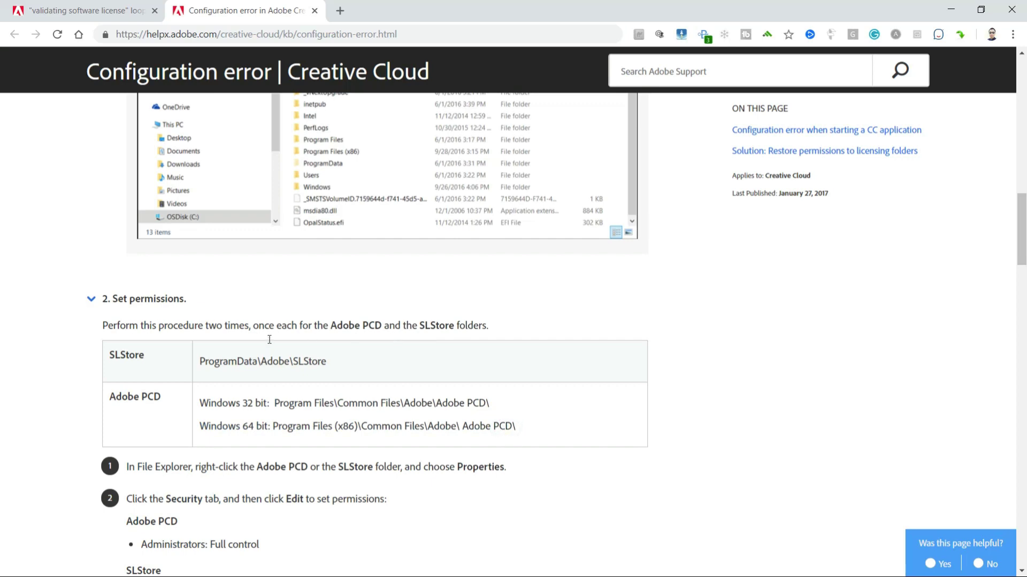
{"action": "key", "text": "super+e"}
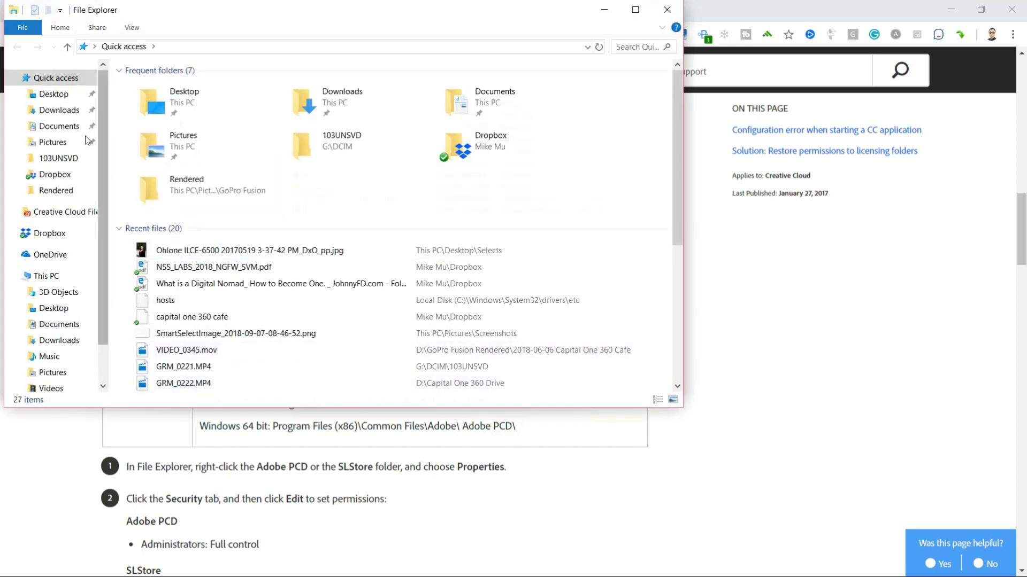
Browse to C:\Program Files (x86)\Common Files\Adobe\Adobe PCD in File Explorer
{"action": "scroll", "coordinate": [82, 176], "scroll_direction": "down", "scroll_amount": 2}
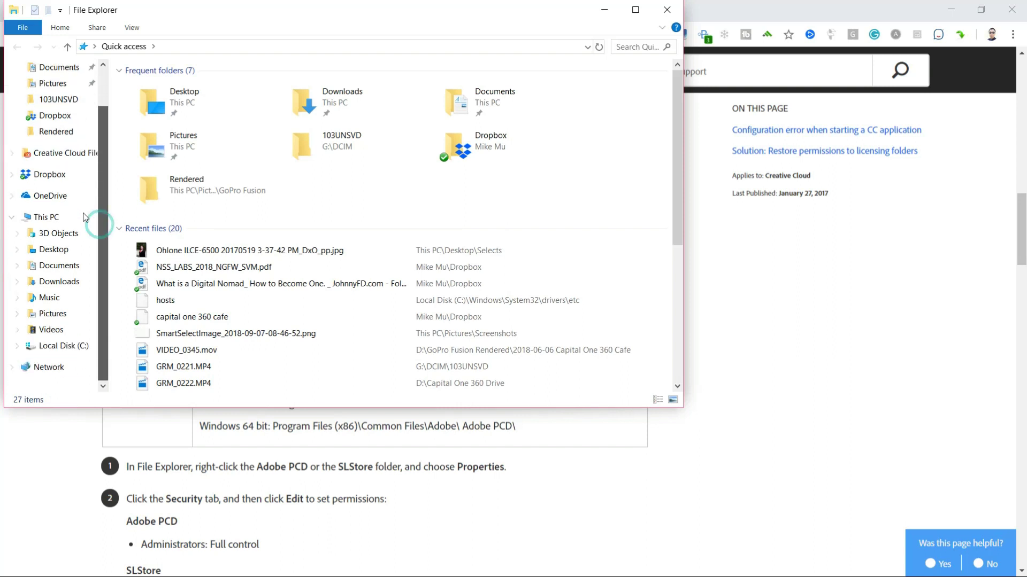
{"action": "left_click", "coordinate": [60, 346]}
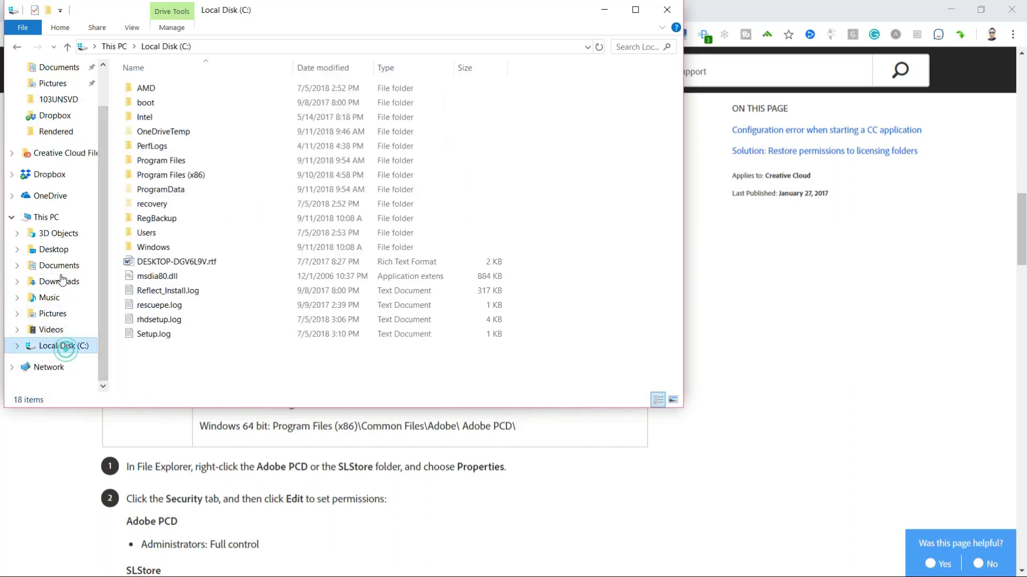
{"action": "double_click", "coordinate": [163, 175]}
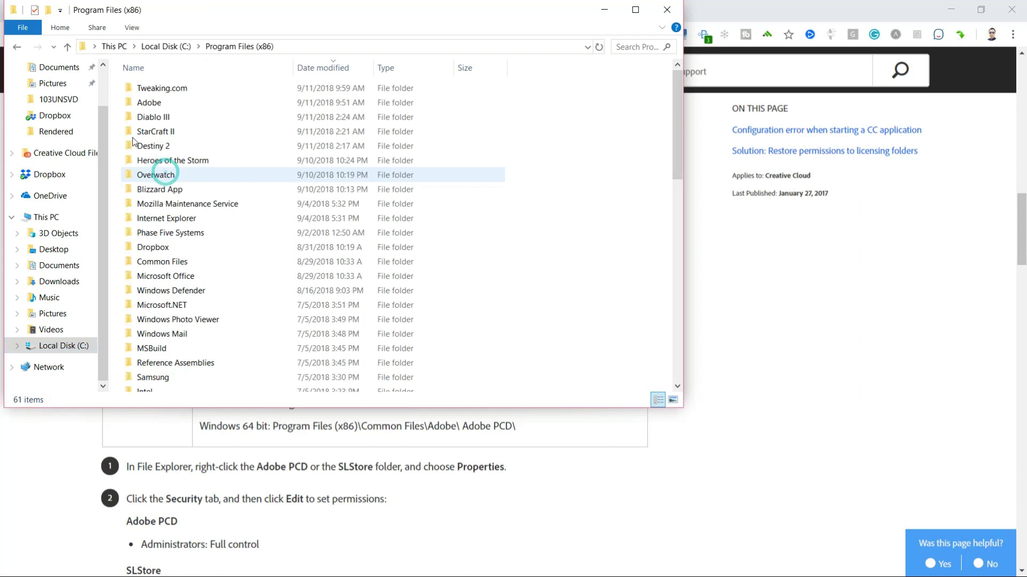
{"action": "double_click", "coordinate": [162, 261]}
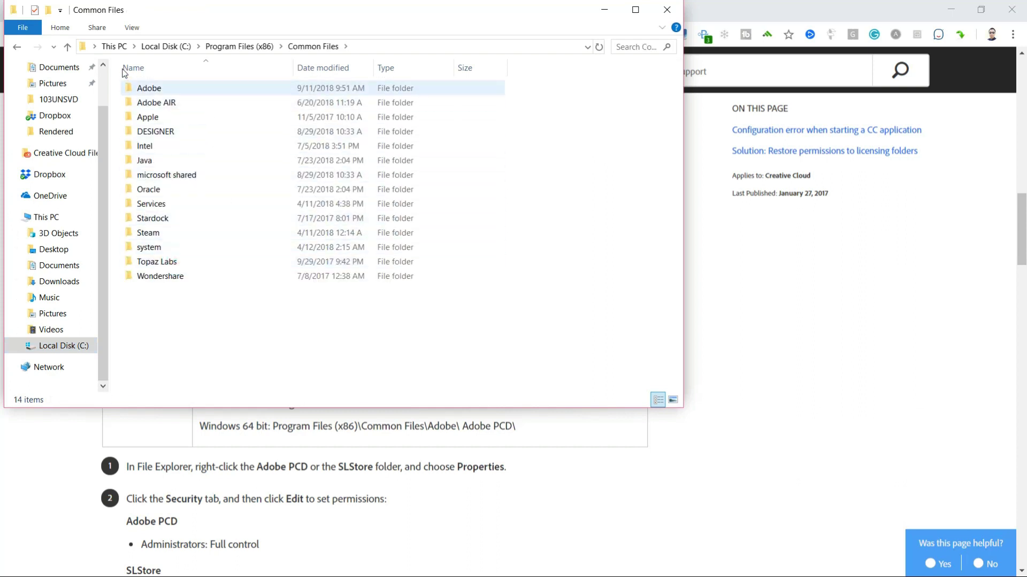
{"action": "double_click", "coordinate": [145, 87]}
{"action": "double_click", "coordinate": [158, 131]}
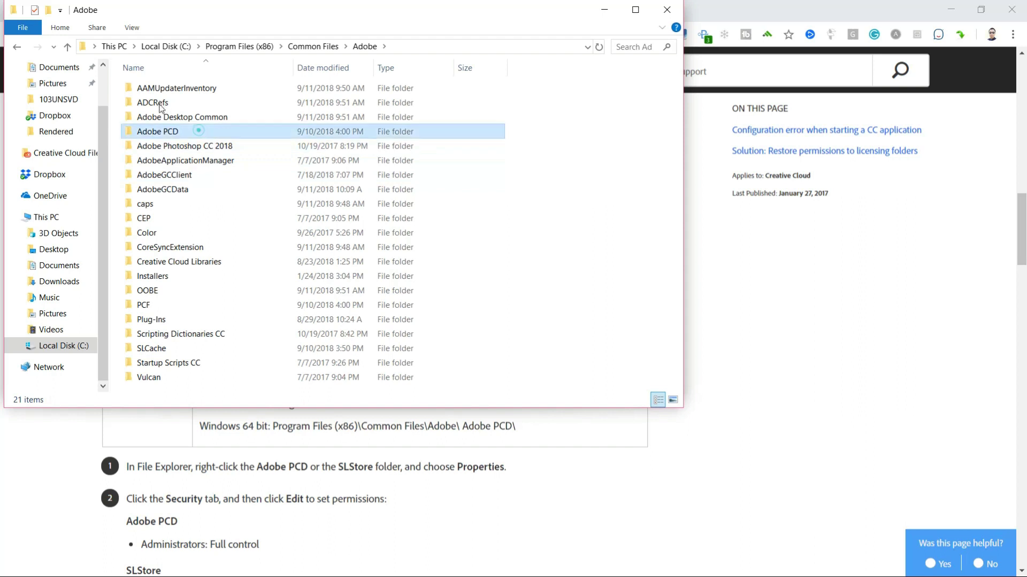
Delete the cache folder and pcd.db from the Adobe PCD folder
{"action": "left_click_drag", "start_coordinate": [224, 156], "coordinate": [116, 74]}
{"action": "right_click", "coordinate": [131, 91]}
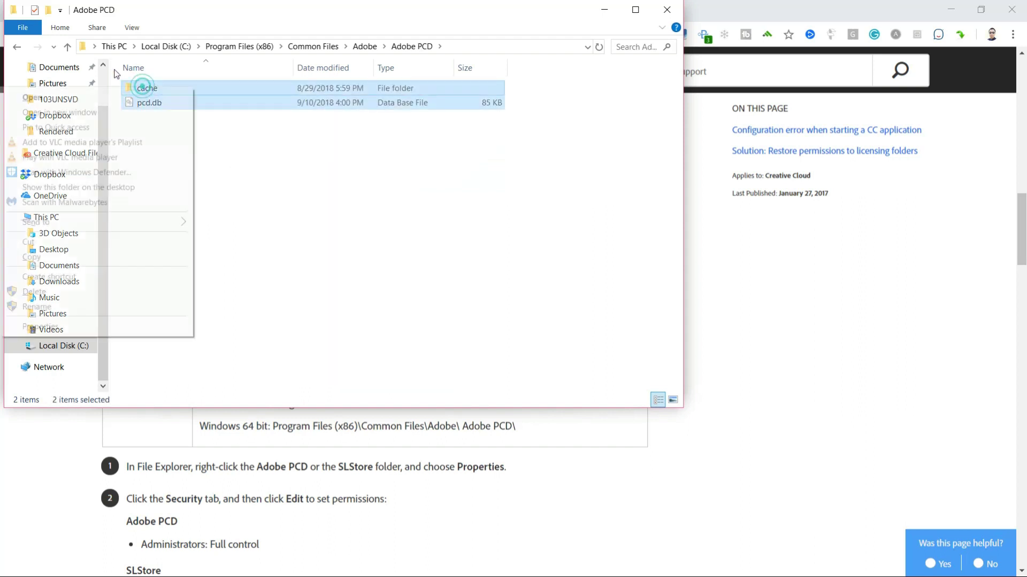
{"action": "left_click", "coordinate": [112, 292]}
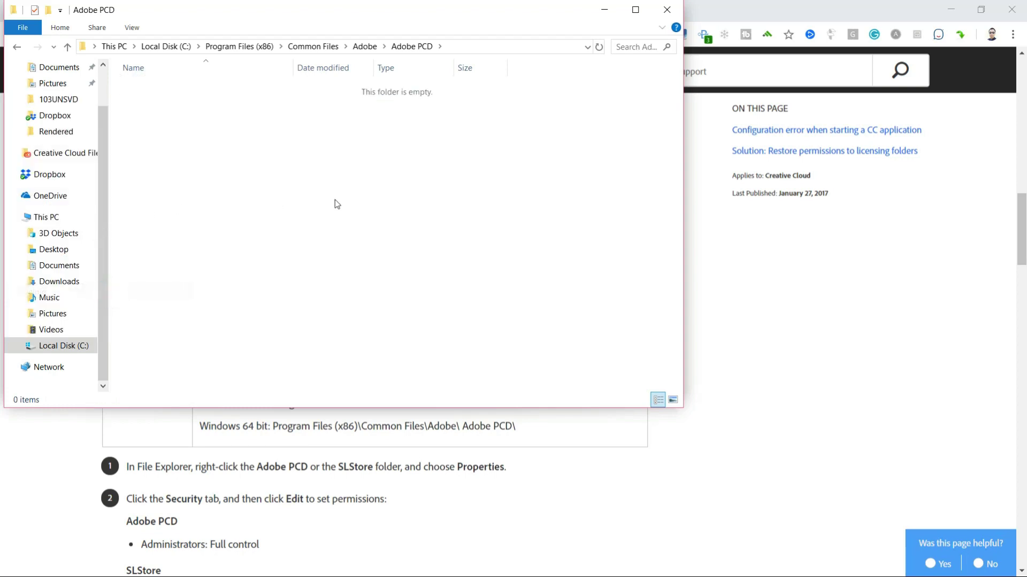
Move File Explorer aside, scroll through the help article's permissions section, then return to the forum thread tab
{"action": "left_click_drag", "start_coordinate": [276, 19], "coordinate": [594, 46]}
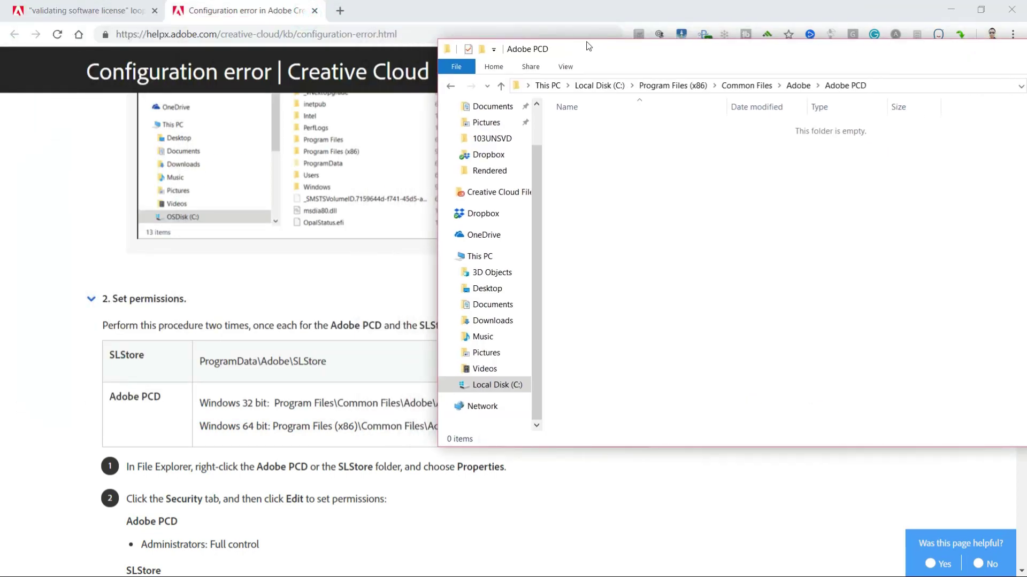
{"action": "left_click", "coordinate": [361, 503]}
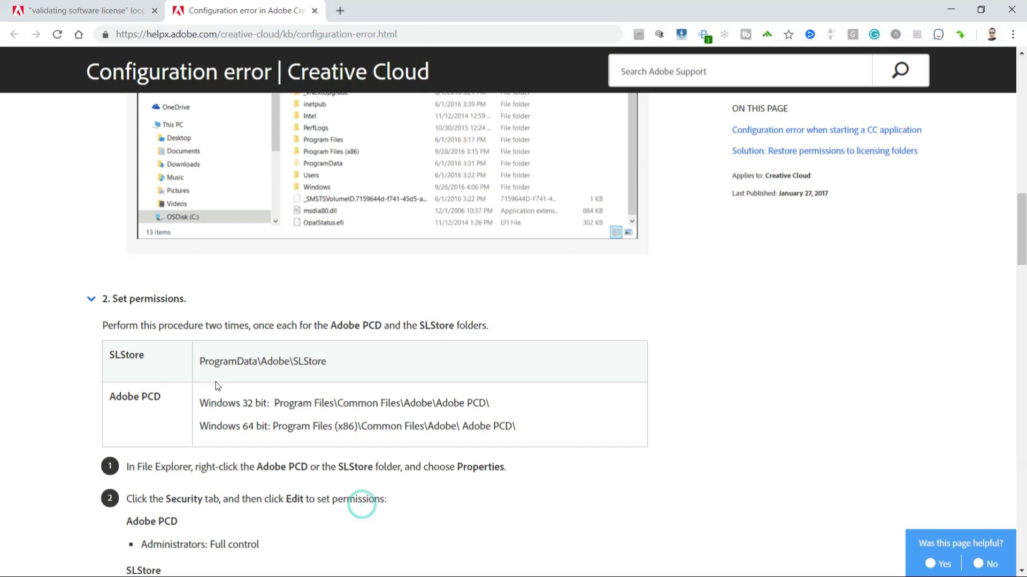
{"action": "scroll", "coordinate": [219, 377], "scroll_direction": "down", "scroll_amount": 4}
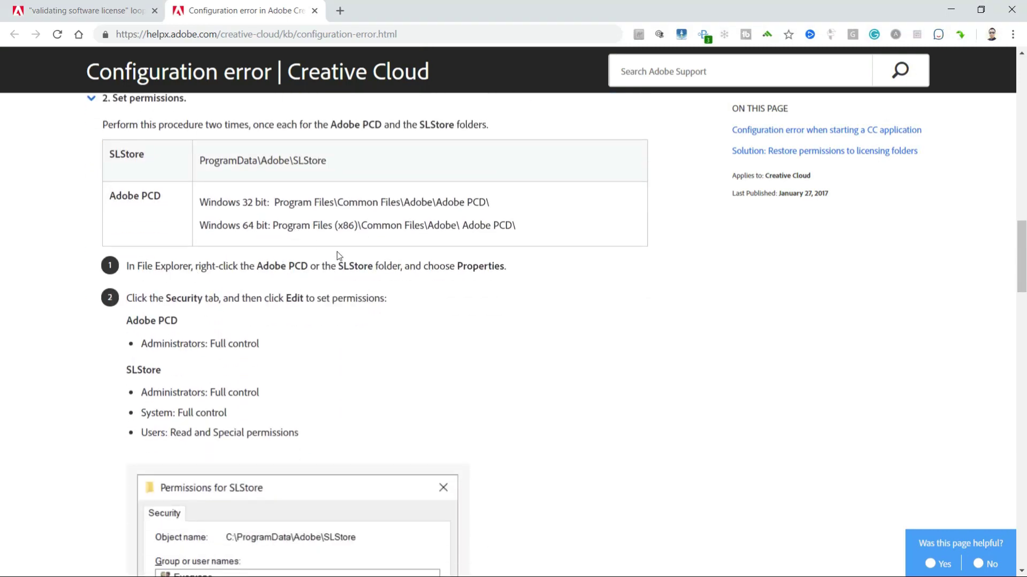
{"action": "scroll", "coordinate": [344, 262], "scroll_direction": "down", "scroll_amount": 4}
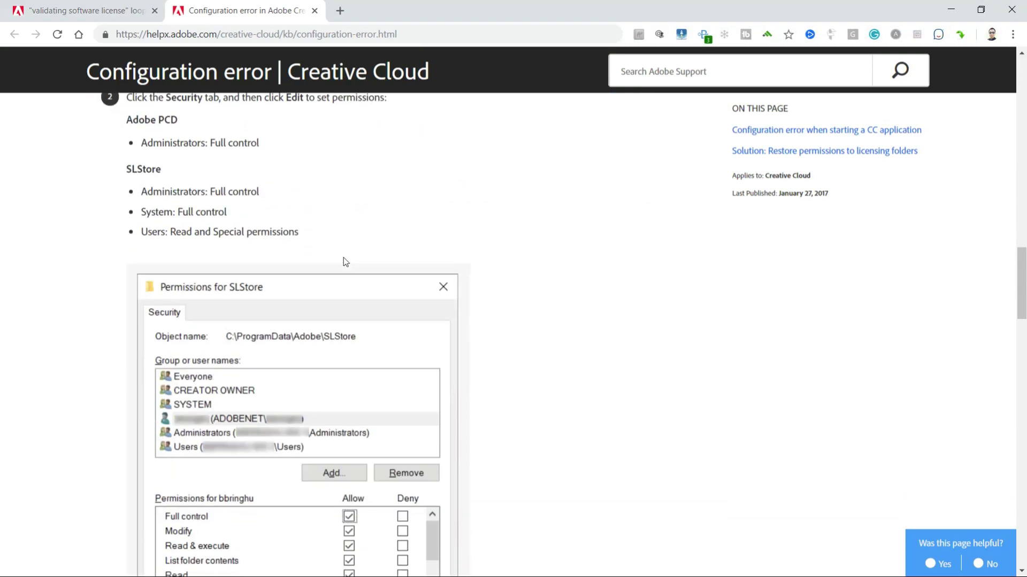
{"action": "scroll", "coordinate": [345, 262], "scroll_direction": "up", "scroll_amount": 1}
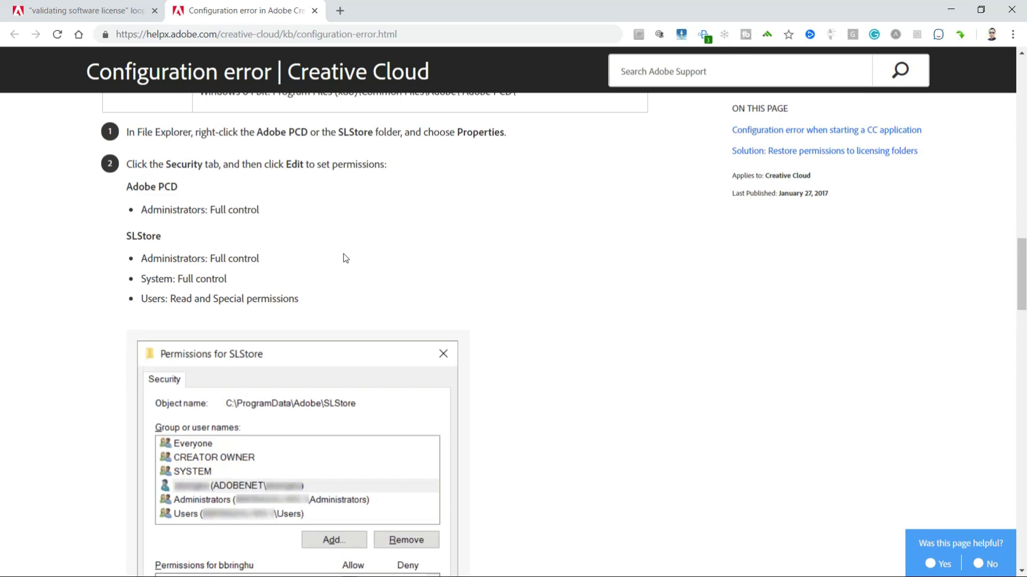
{"action": "scroll", "coordinate": [346, 259], "scroll_direction": "down", "scroll_amount": 2}
{"action": "left_click", "coordinate": [82, 15]}
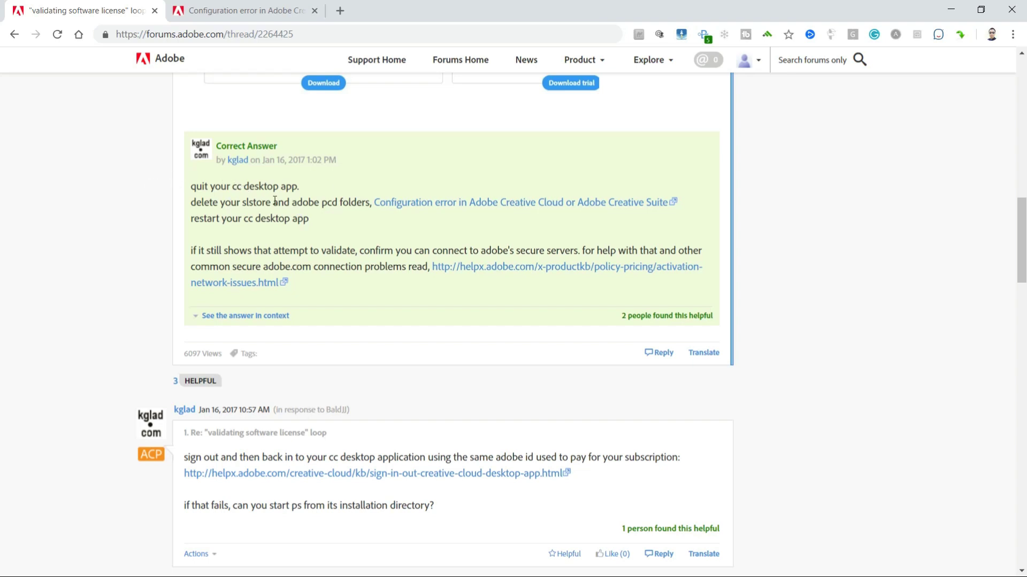
Search 'adobe' from the Start menu and launch Adobe Creative Cloud
{"action": "key", "text": "super"}
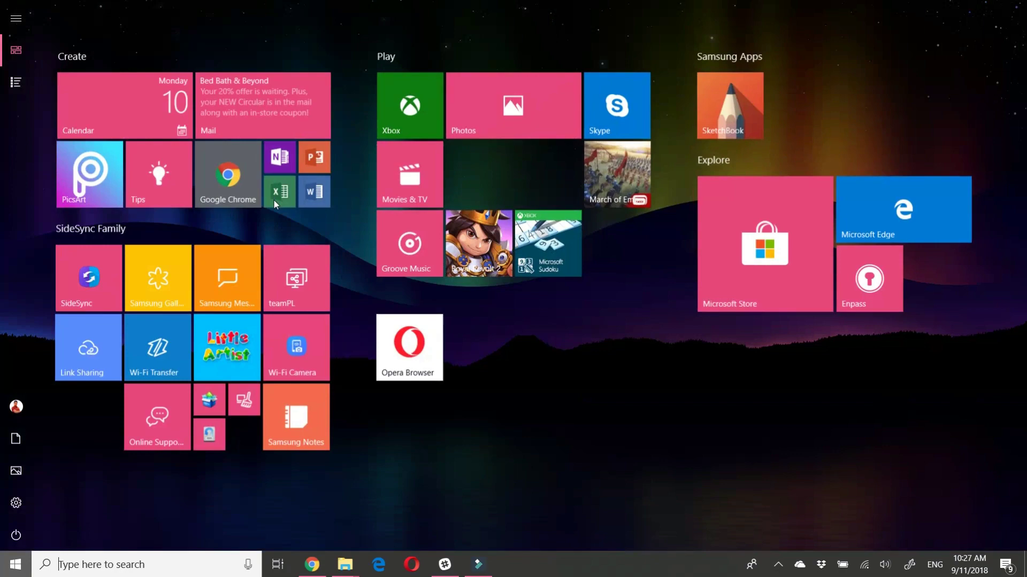
{"action": "type", "text": "adobe"}
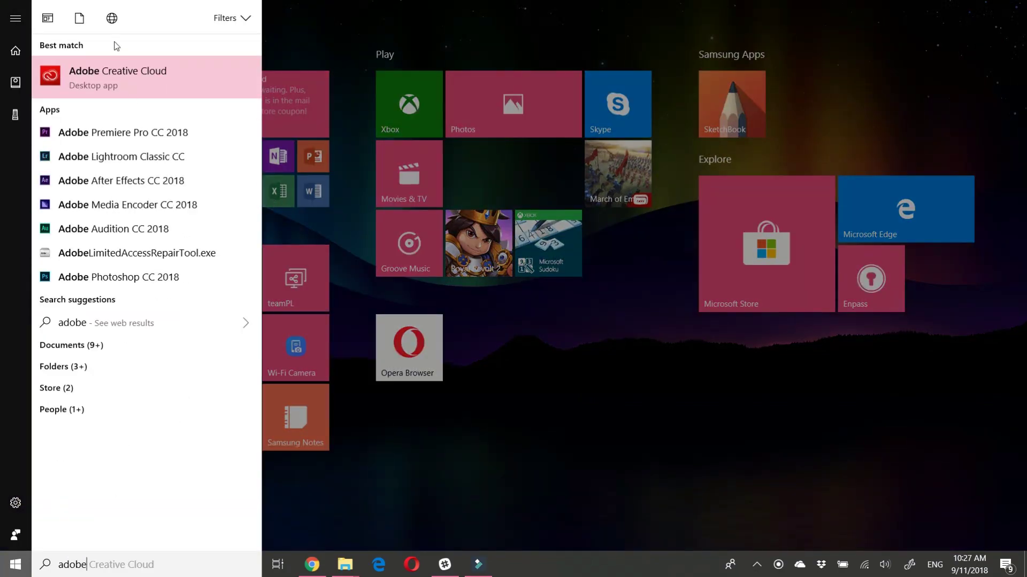
{"action": "left_click", "coordinate": [118, 72]}
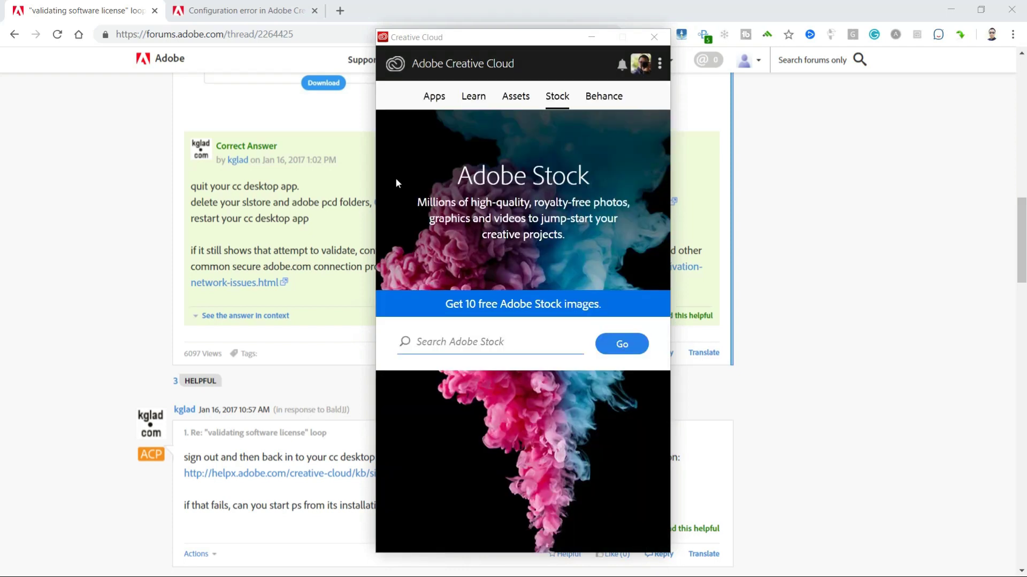
Show Creative Cloud's Apps list and scroll through the installed apps
{"action": "left_click", "coordinate": [435, 96]}
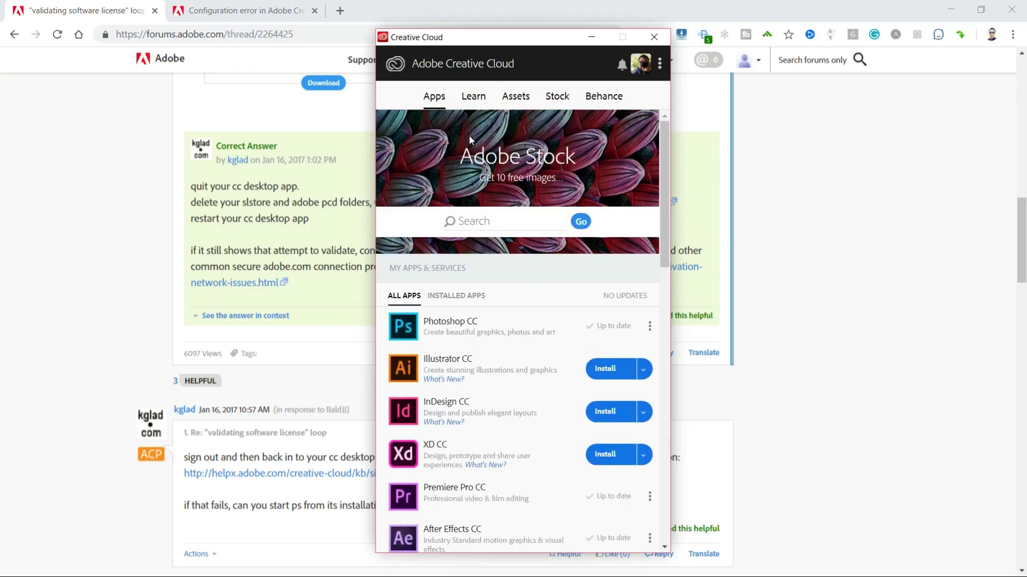
{"action": "scroll", "coordinate": [540, 171], "scroll_direction": "down", "scroll_amount": 4}
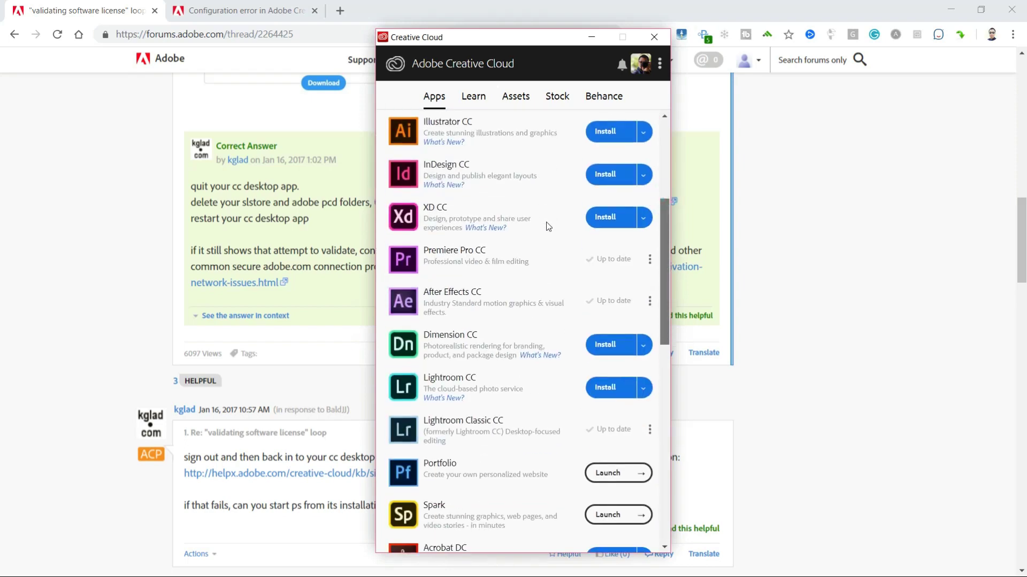
{"action": "scroll", "coordinate": [544, 214], "scroll_direction": "up", "scroll_amount": 4}
{"action": "scroll", "coordinate": [540, 176], "scroll_direction": "down", "scroll_amount": 7}
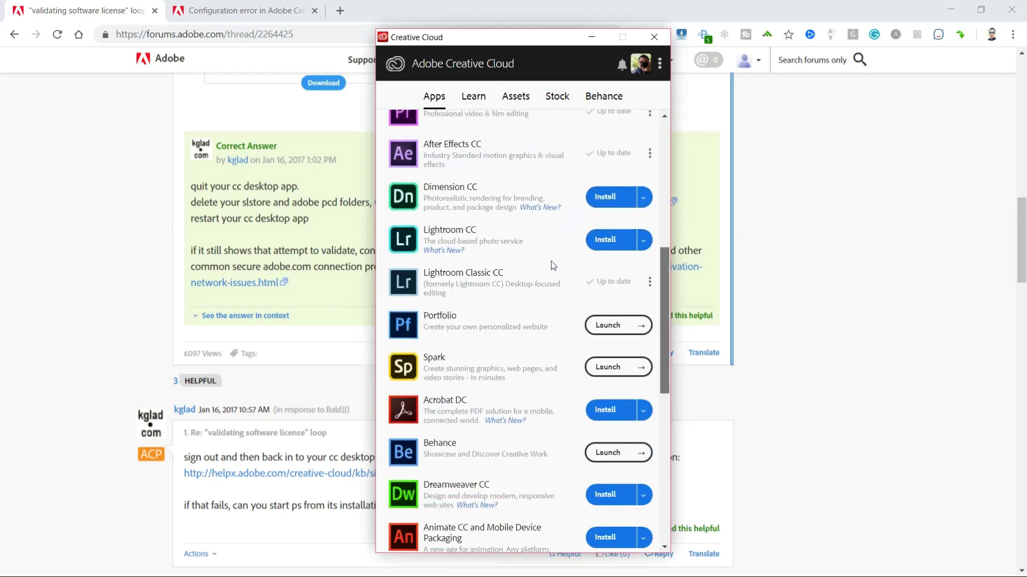
{"action": "scroll", "coordinate": [548, 218], "scroll_direction": "up", "scroll_amount": 3}
{"action": "scroll", "coordinate": [546, 217], "scroll_direction": "down", "scroll_amount": 2}
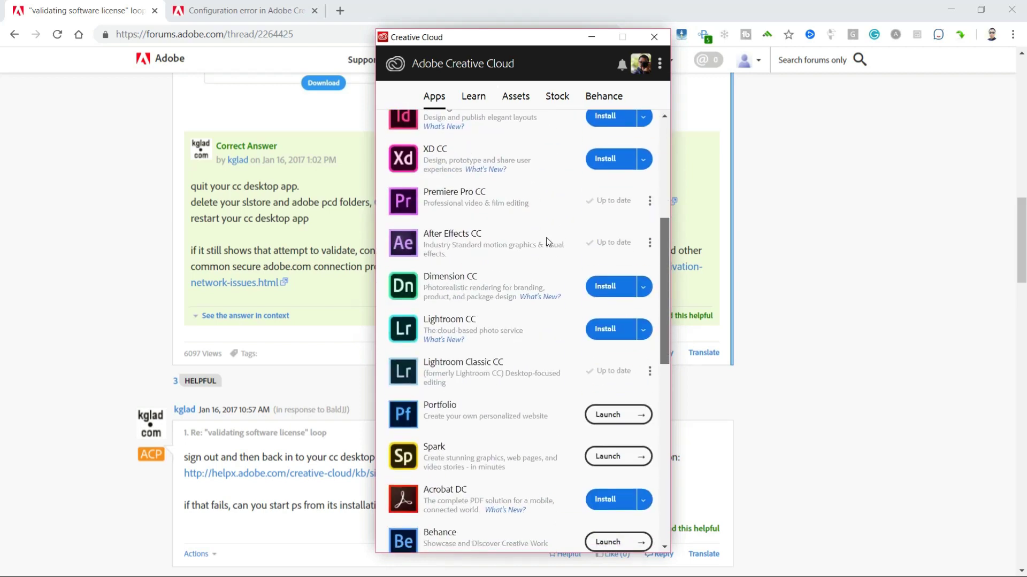
{"action": "scroll", "coordinate": [546, 235], "scroll_direction": "up", "scroll_amount": 5}
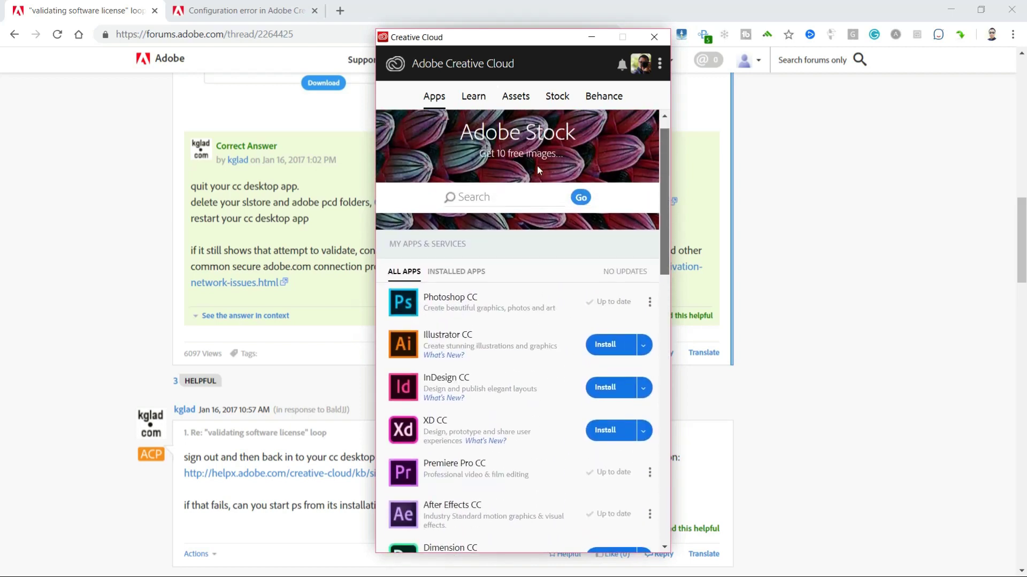
{"action": "scroll", "coordinate": [537, 169], "scroll_direction": "up", "scroll_amount": 1}
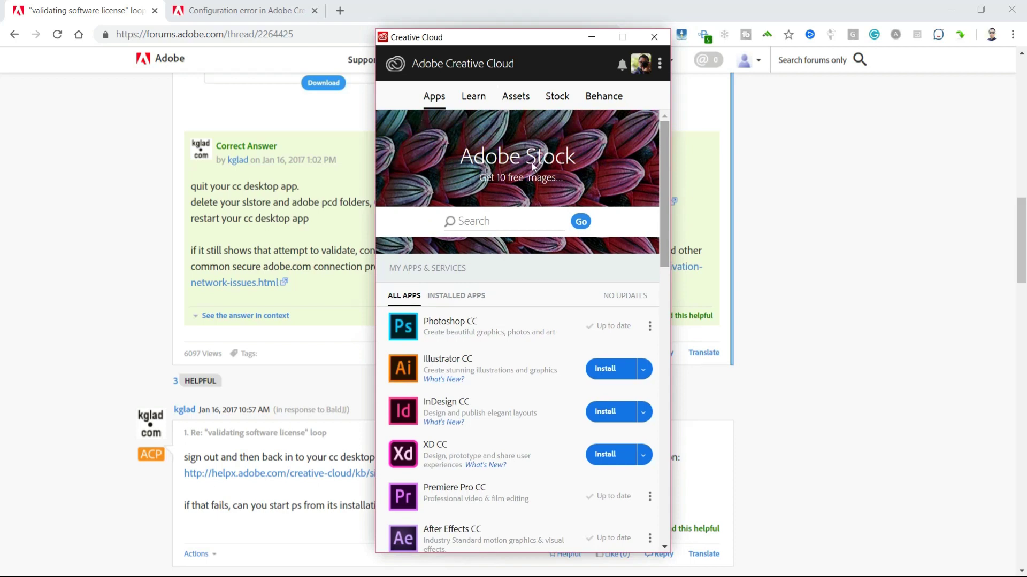
{"action": "scroll", "coordinate": [529, 176], "scroll_direction": "down", "scroll_amount": 1}
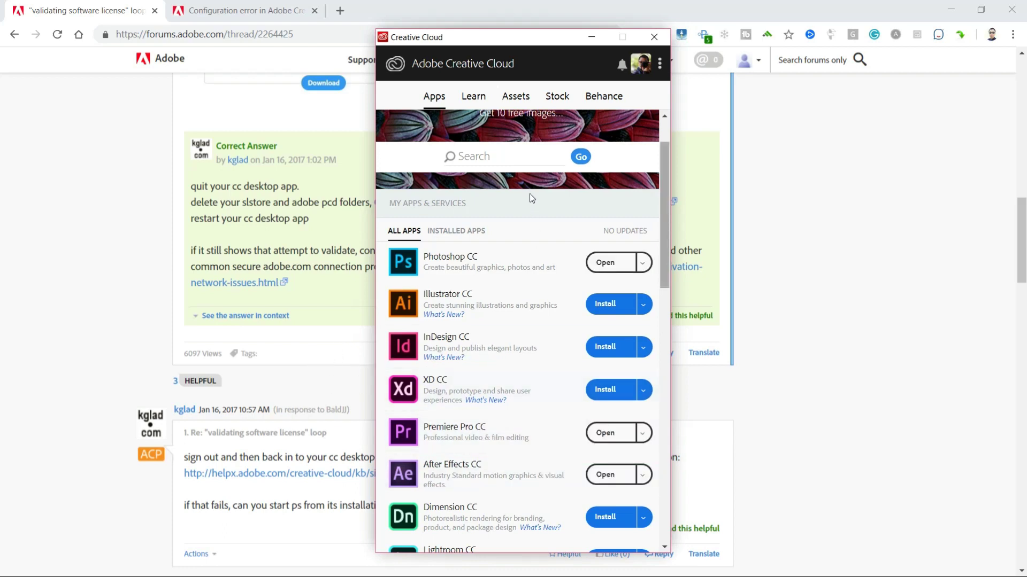
{"action": "scroll", "coordinate": [532, 221], "scroll_direction": "down", "scroll_amount": 2}
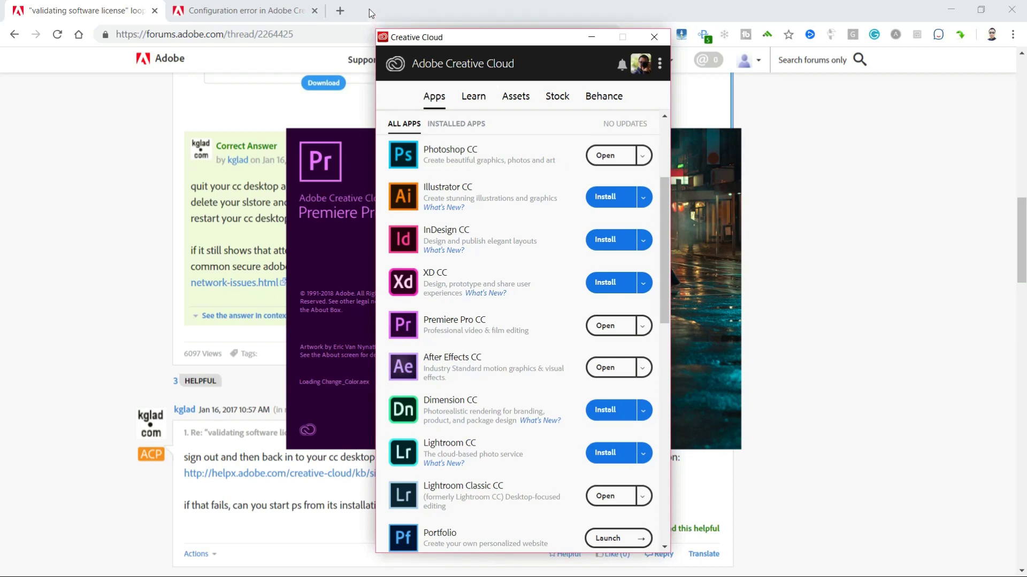
Bring the forum page forward, then minimize Chrome to reveal Creative Cloud and the emptied Adobe PCD folder
{"action": "left_click", "coordinate": [374, 83]}
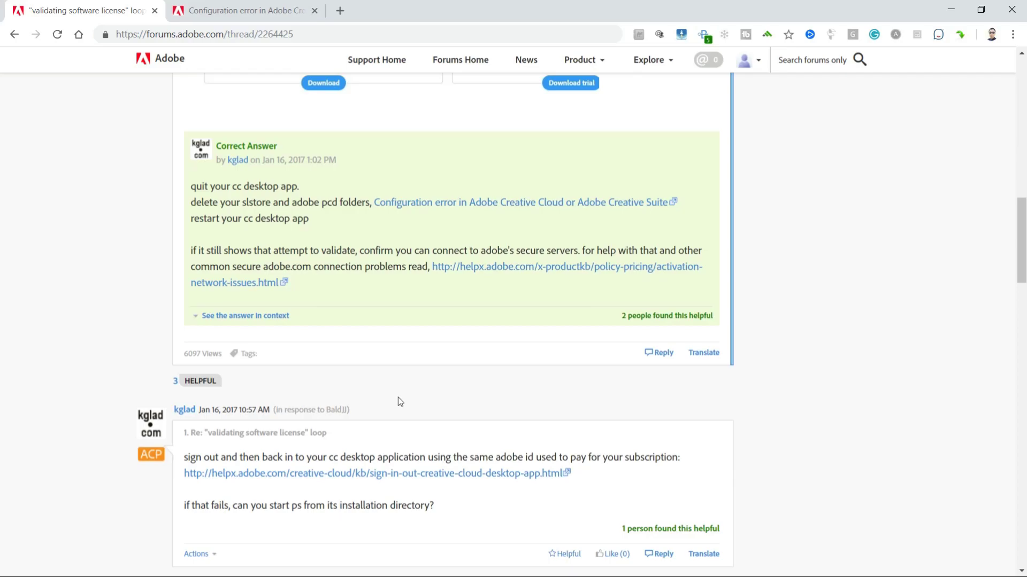
{"action": "key", "text": "super"}
{"action": "key", "text": "super"}
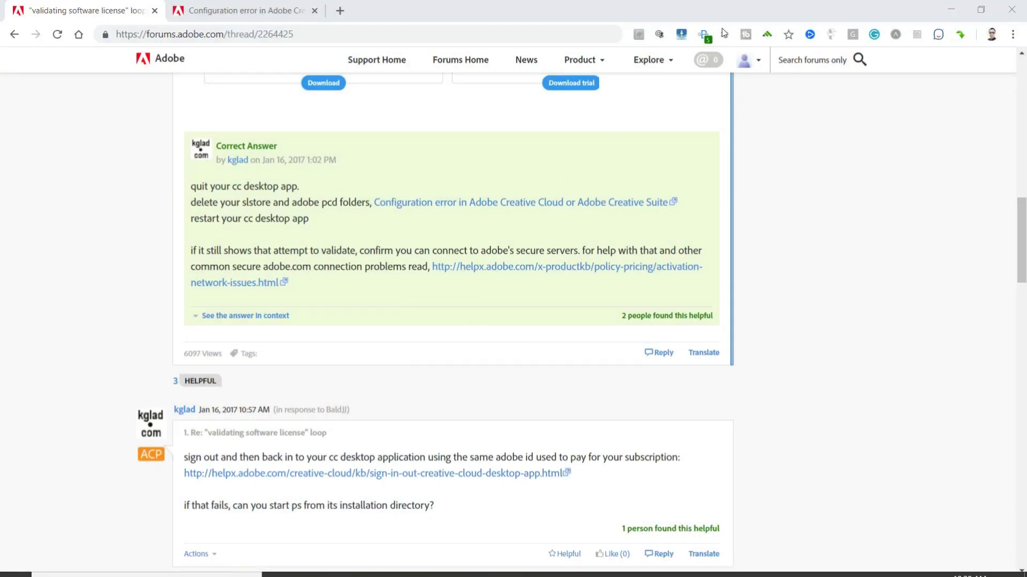
{"action": "left_click", "coordinate": [951, 9]}
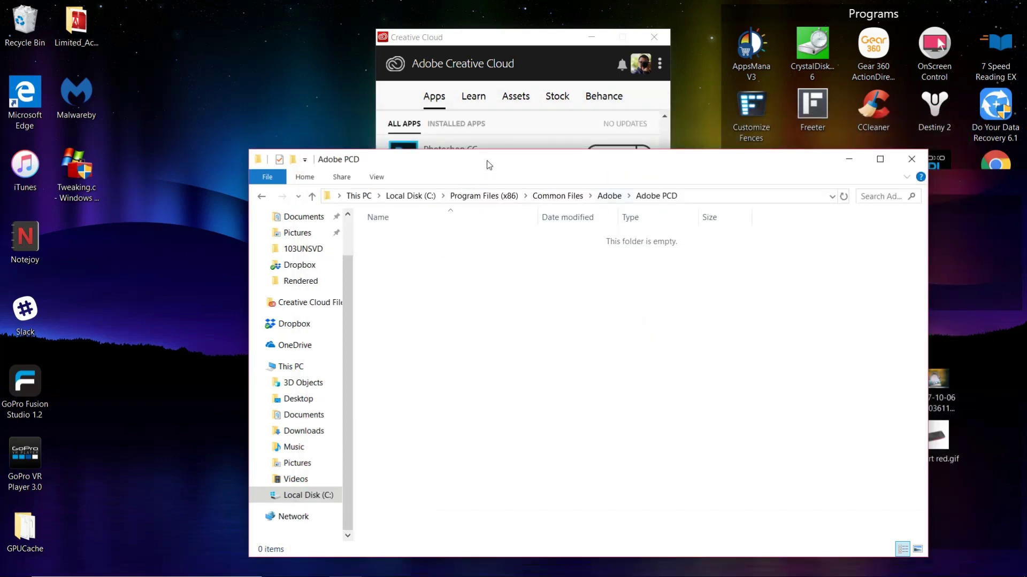
Go up to Common Files in File Explorer and scroll the Creative Cloud app list
{"action": "key", "text": "alt+Up"}
{"action": "key", "text": "alt+Up"}
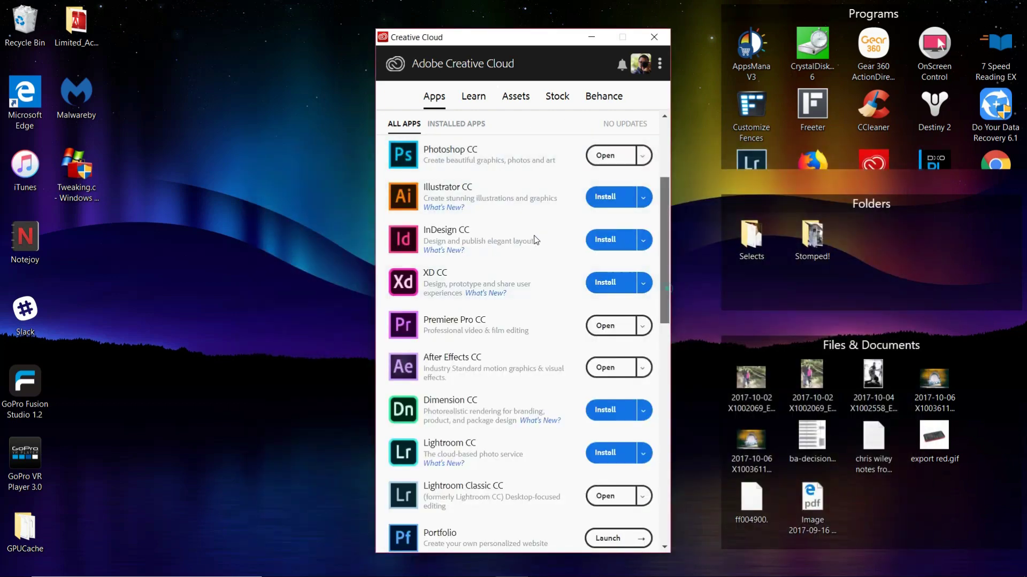
{"action": "scroll", "coordinate": [535, 238], "scroll_direction": "down", "scroll_amount": 1}
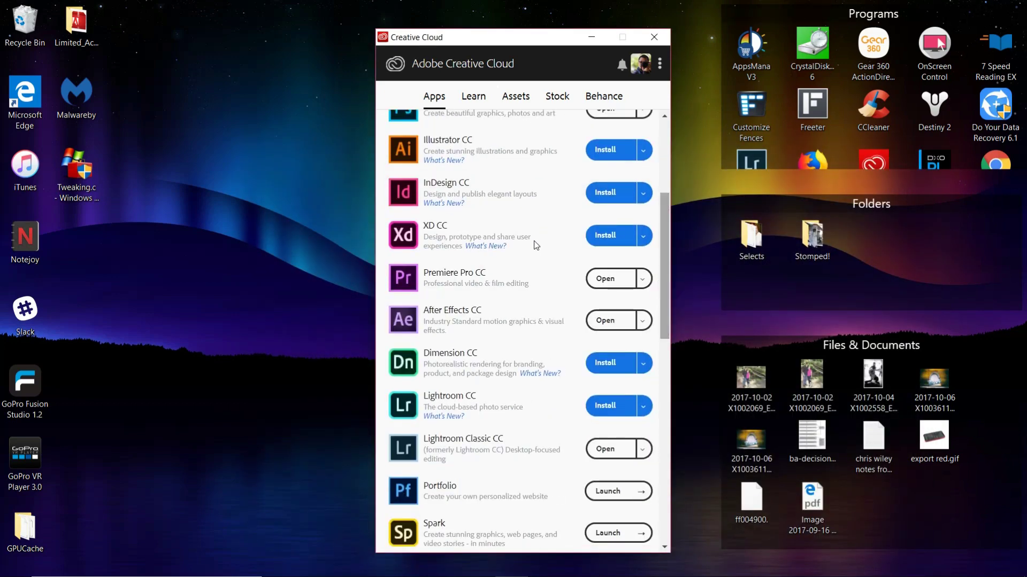